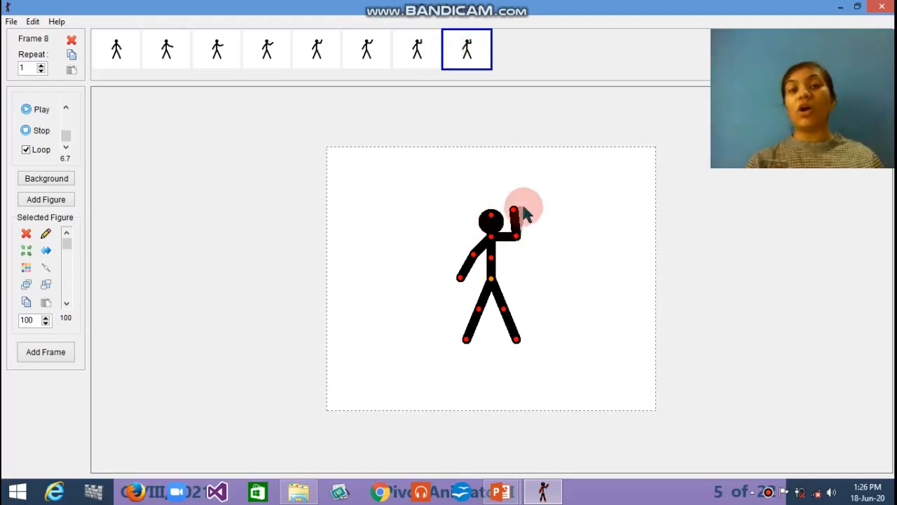
# Select the first frame, then switch to the PowerPoint slide show and reveal the Timeline definition with its picture on slide 6
pyautogui.click(116, 49)
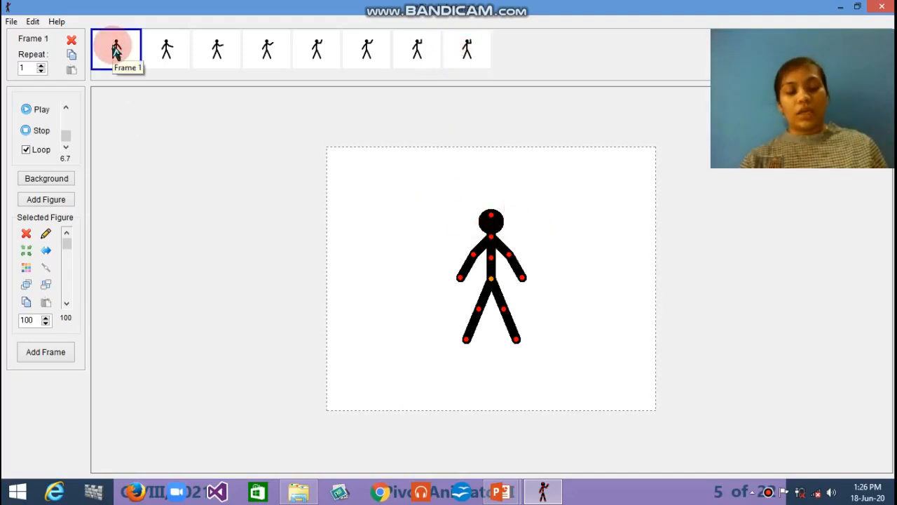
pyautogui.hotkey('alt', 'Tab')
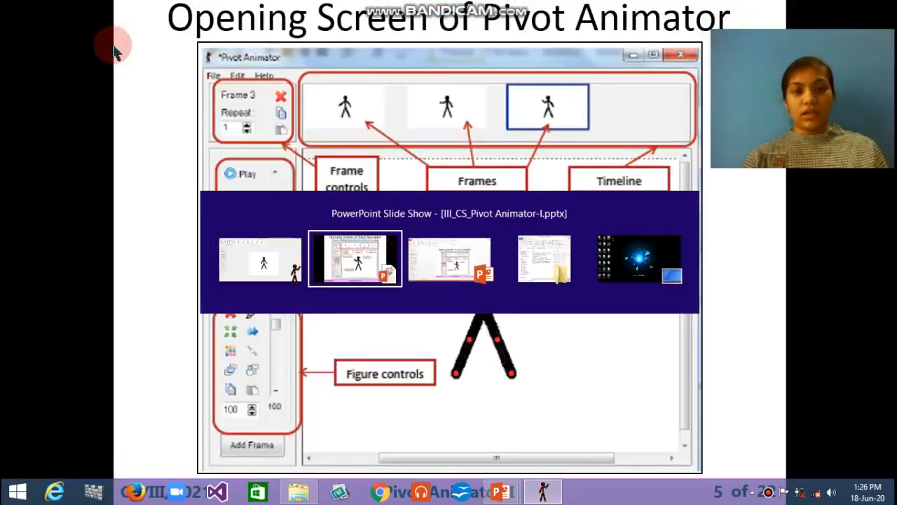
pyautogui.press('Right')
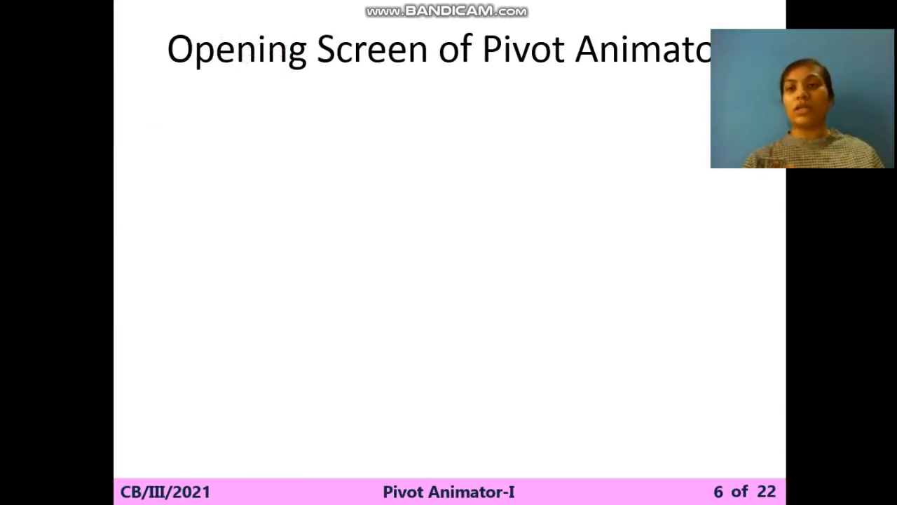
pyautogui.press('Right')
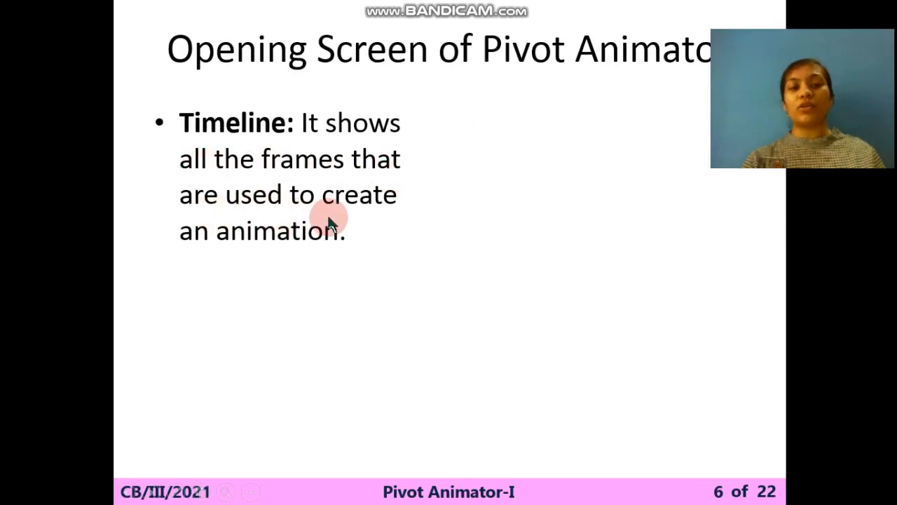
pyautogui.press('Right')
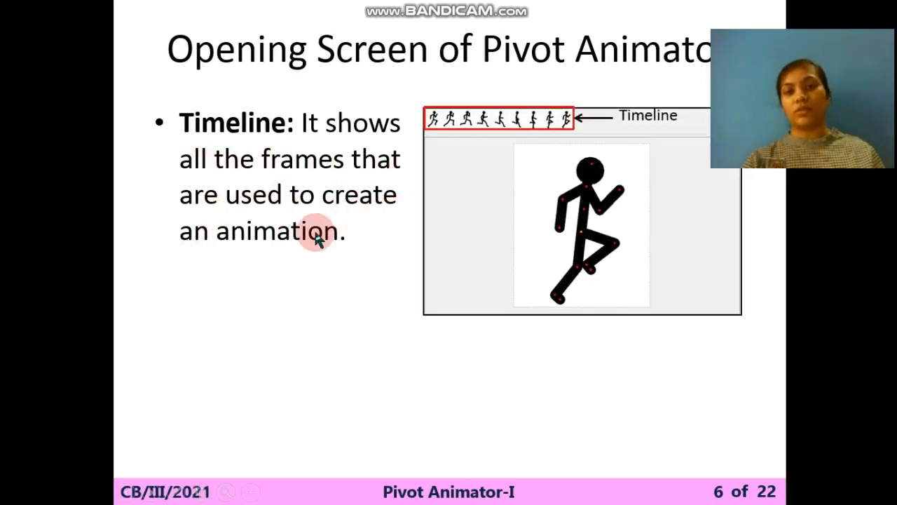
# Look at the timeline in Pivot Animator, then return to the PowerPoint slide show for the Frame definition and advance to slide 7
pyautogui.hotkey('alt', 'Tab')
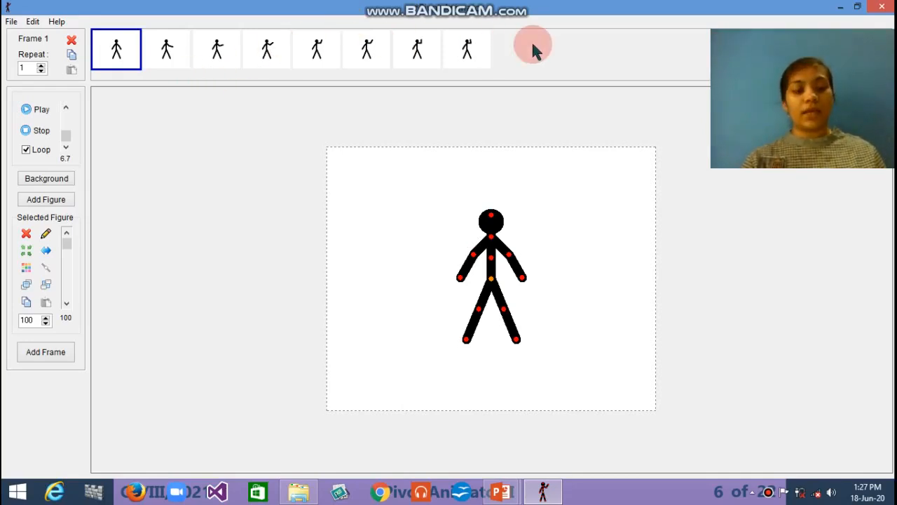
pyautogui.hotkey('alt', 'Tab')
pyautogui.press('Right')
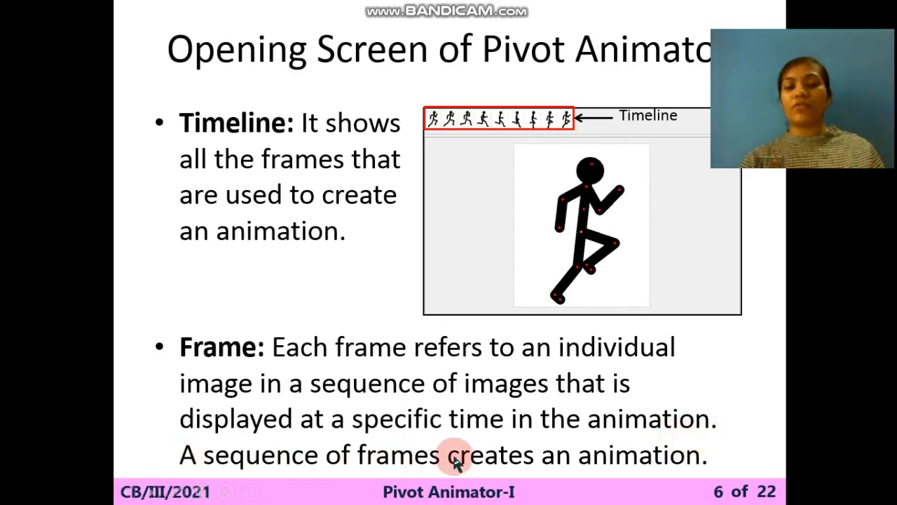
pyautogui.click(667, 474)
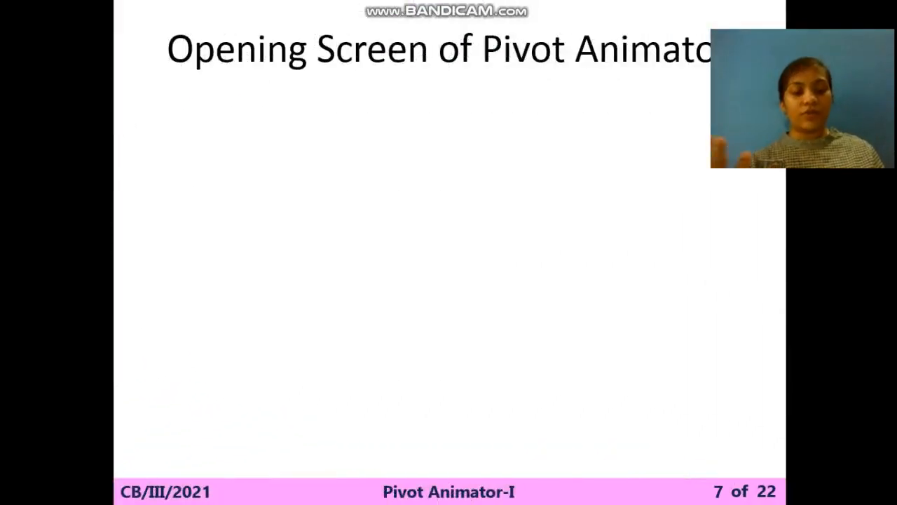
# Look at the animation in Pivot Animator, then return to the PowerPoint slide show and reveal the Frame bullet on slide 7
pyautogui.hotkey('alt', 'Tab')
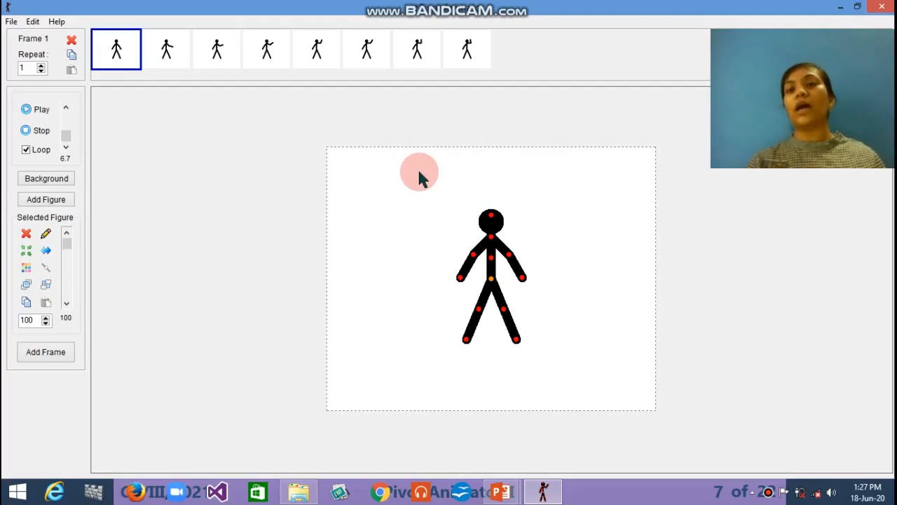
pyautogui.hotkey('alt', 'Tab')
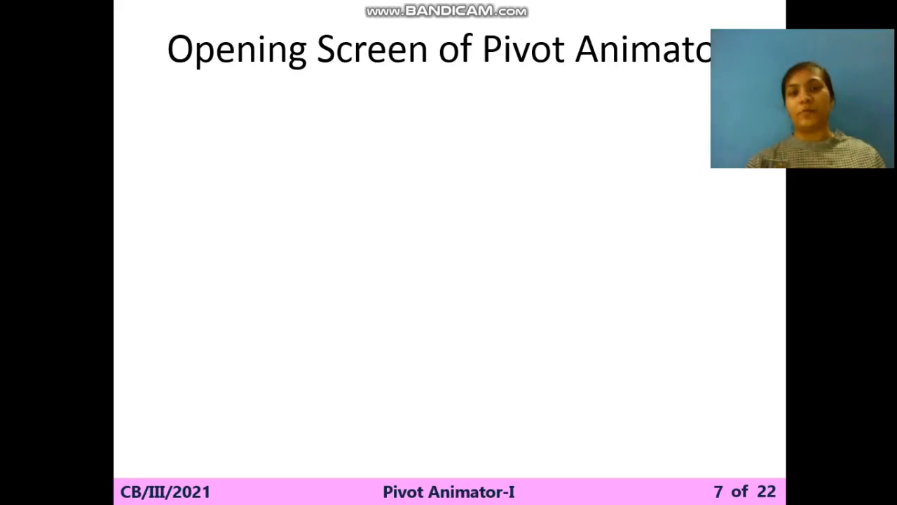
pyautogui.press('Right')
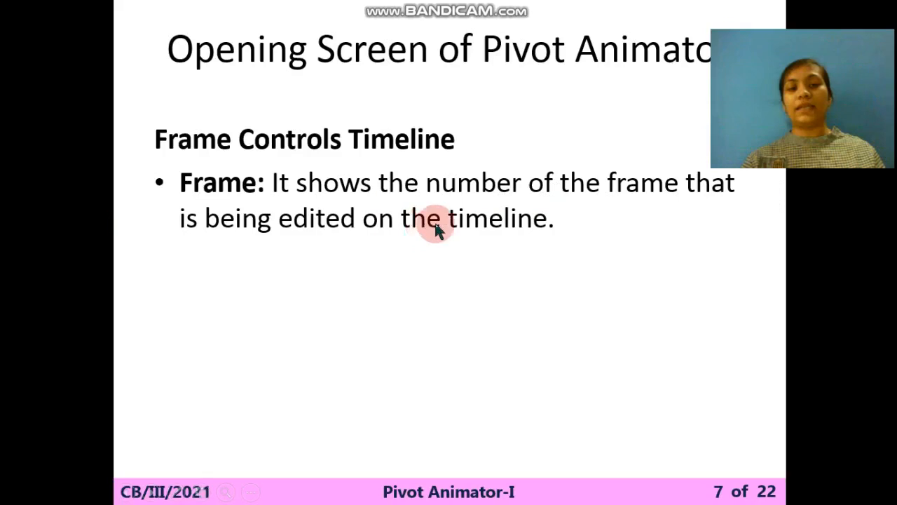
# Switch to Pivot Animator and view frames 2, 4, 8 and 1 in turn to examine the frame number indicator
pyautogui.hotkey('alt', 'Tab')
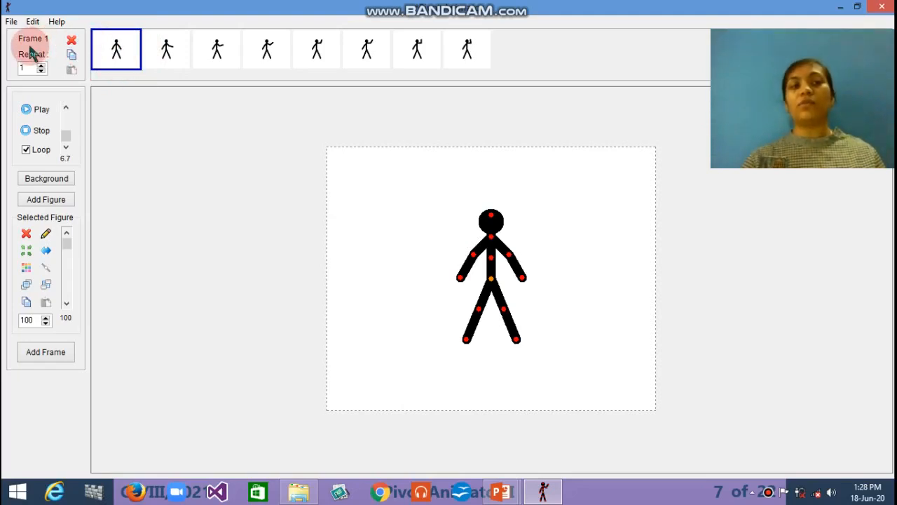
pyautogui.click(176, 55)
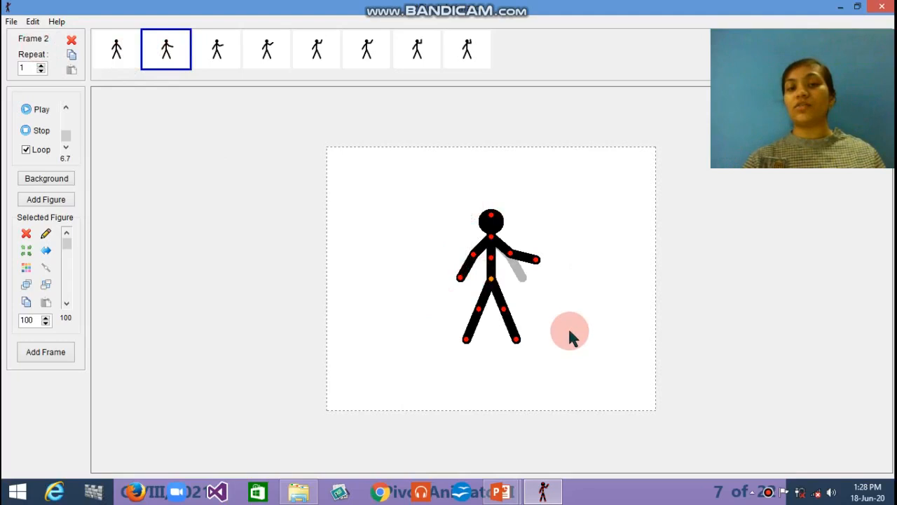
pyautogui.click(262, 56)
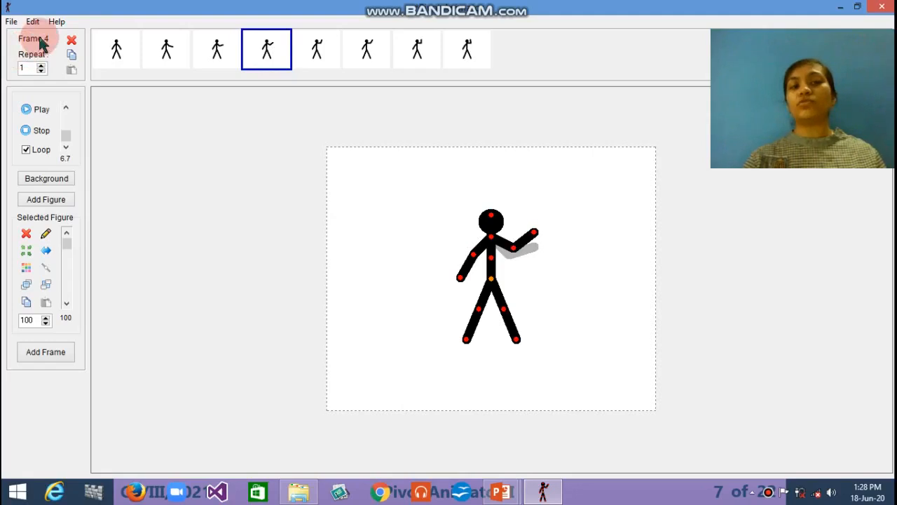
pyautogui.click(468, 48)
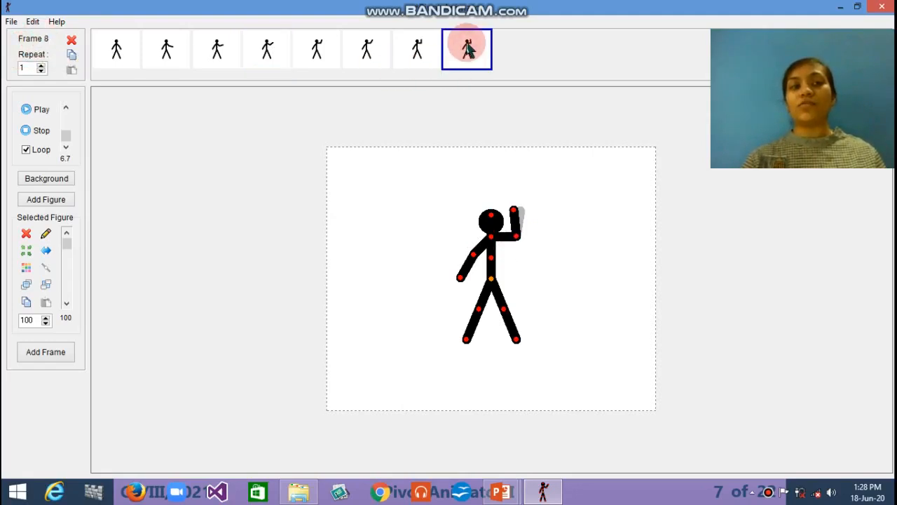
pyautogui.click(117, 54)
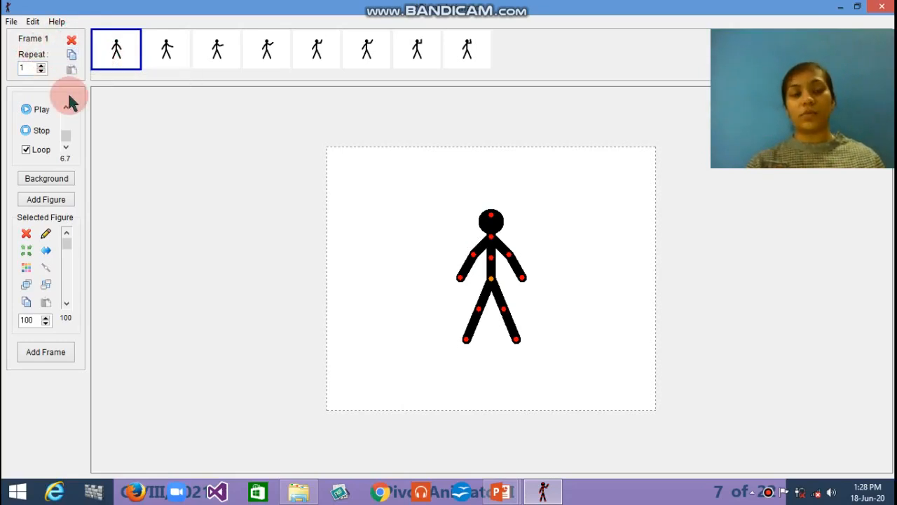
# Reveal the Repeat bullet in the PowerPoint slide show, then view frames 2, 3 and 1 in Pivot Animator
pyautogui.hotkey('alt', 'Tab')
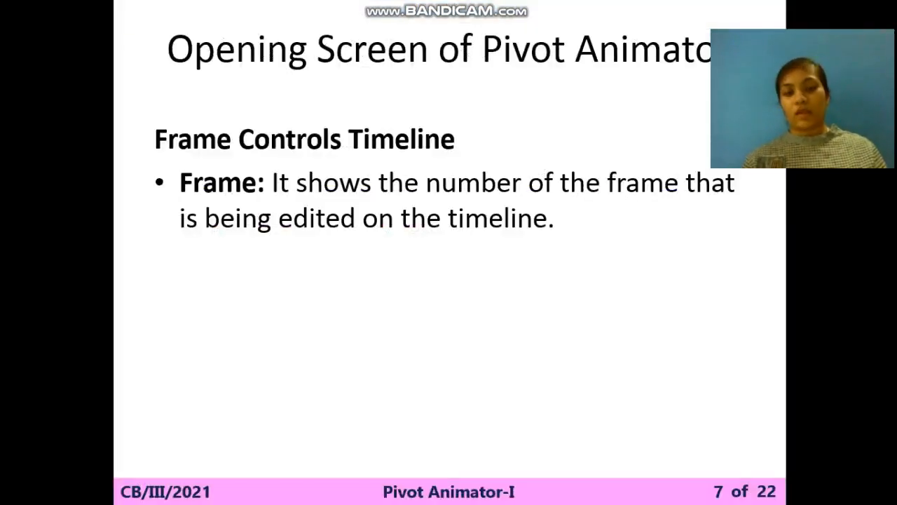
pyautogui.press('Right')
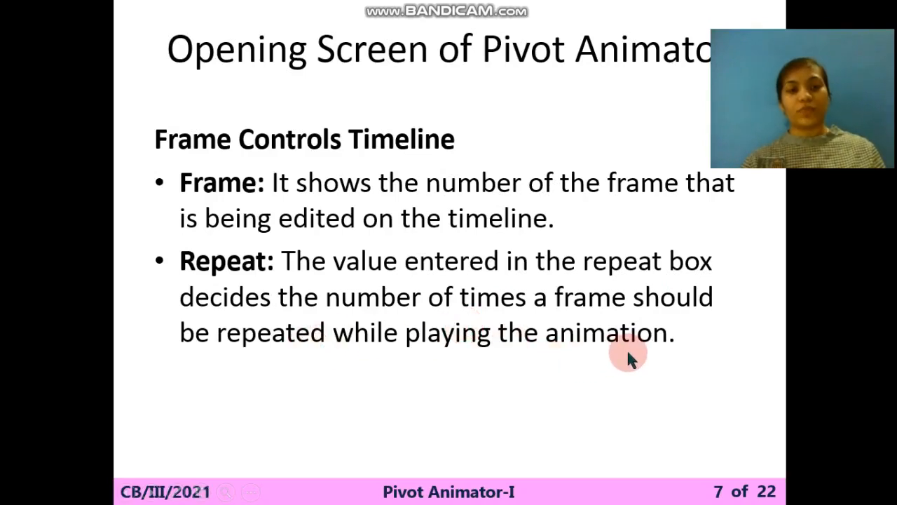
pyautogui.hotkey('alt', 'Tab')
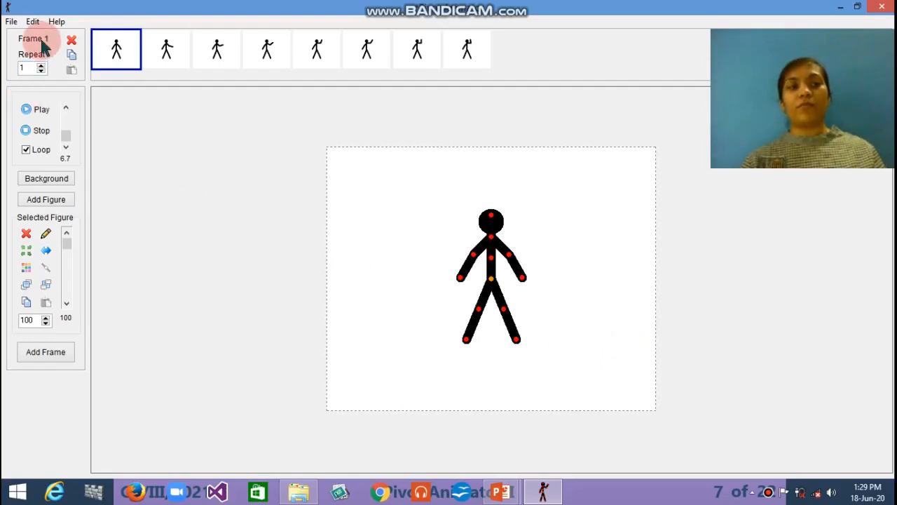
pyautogui.click(166, 58)
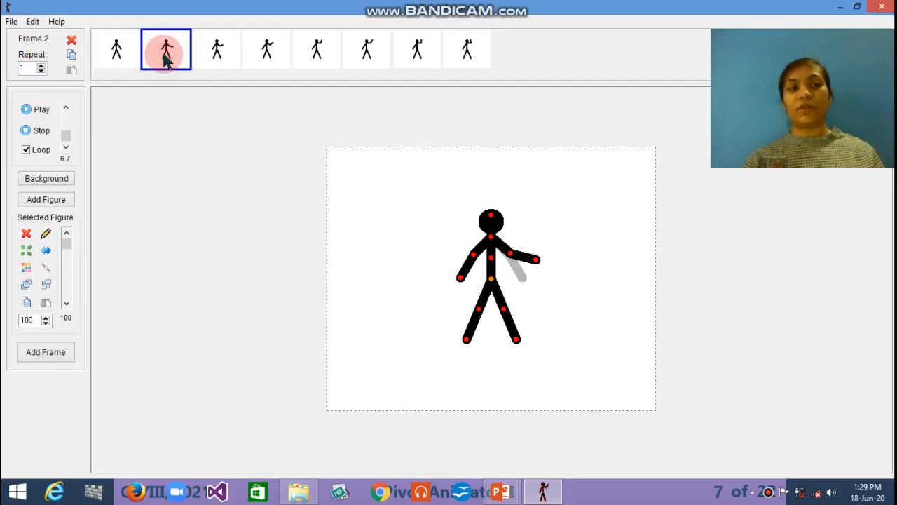
pyautogui.click(228, 60)
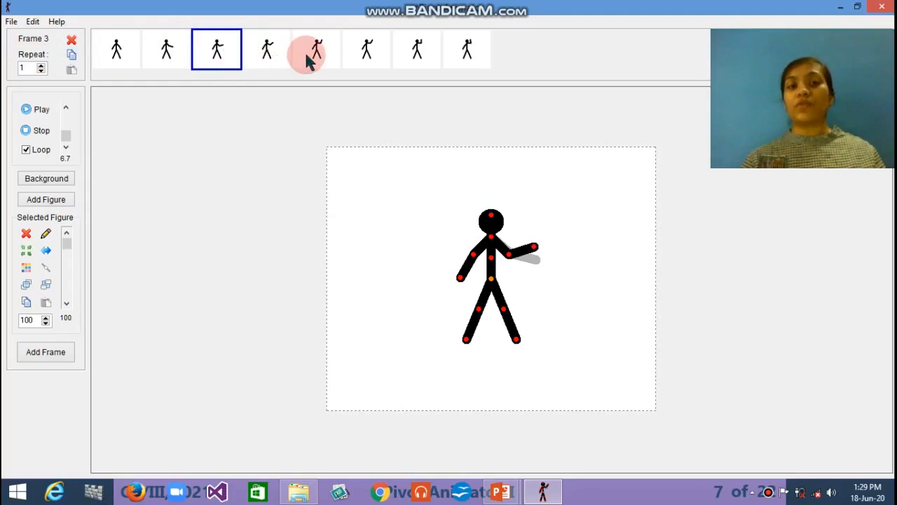
pyautogui.click(112, 50)
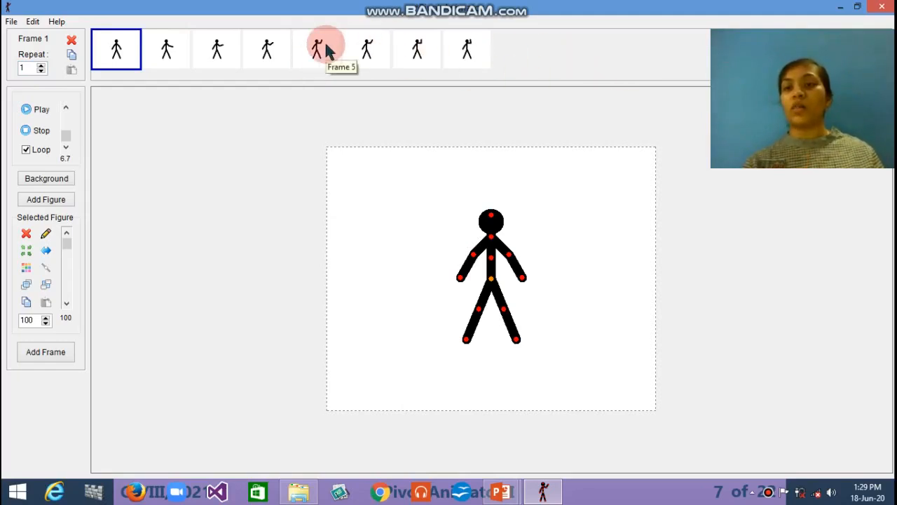
# Set the repeat count of frame 8 to 3 and preview the animation
pyautogui.click(468, 50)
pyautogui.click(21, 64)
pyautogui.click(41, 66)
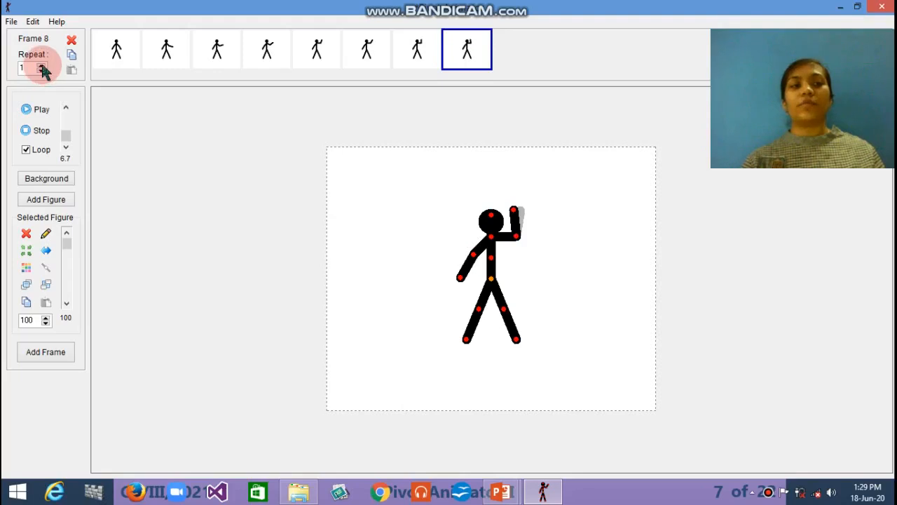
pyautogui.click(41, 66)
pyautogui.click(41, 66)
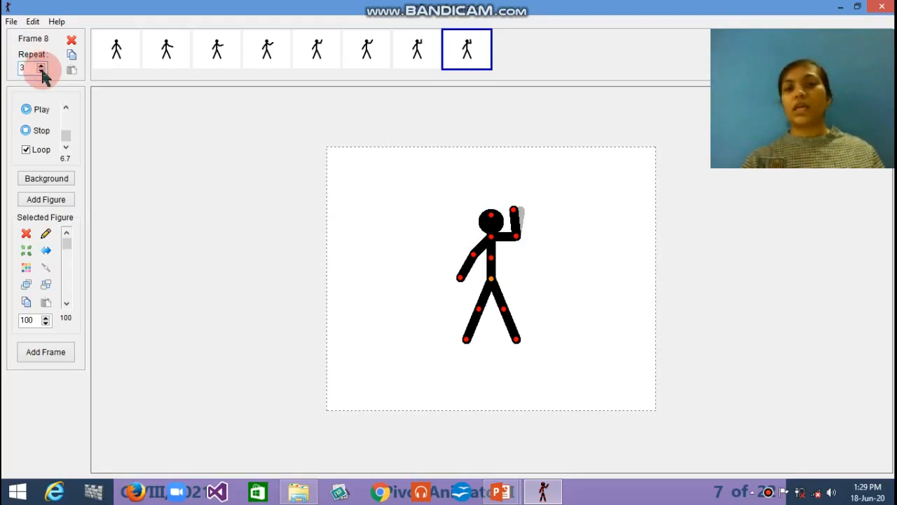
pyautogui.click(42, 71)
pyautogui.click(42, 72)
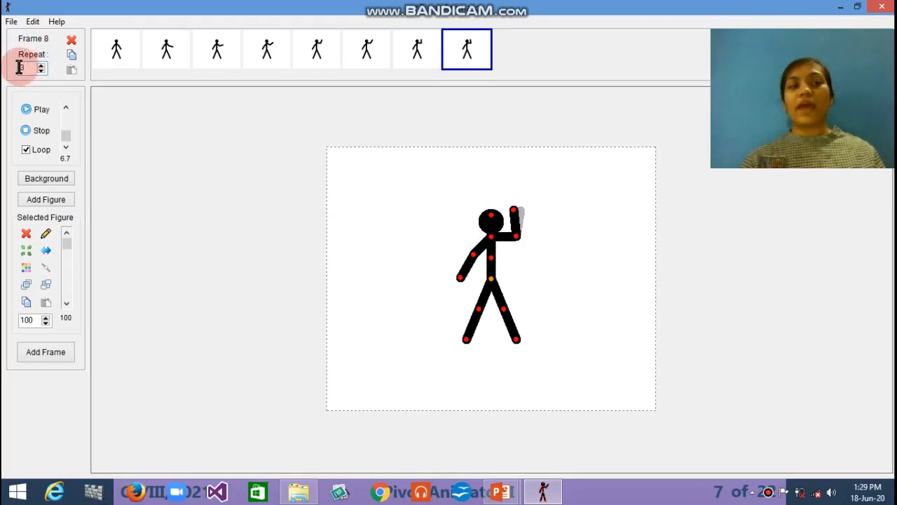
pyautogui.click(36, 111)
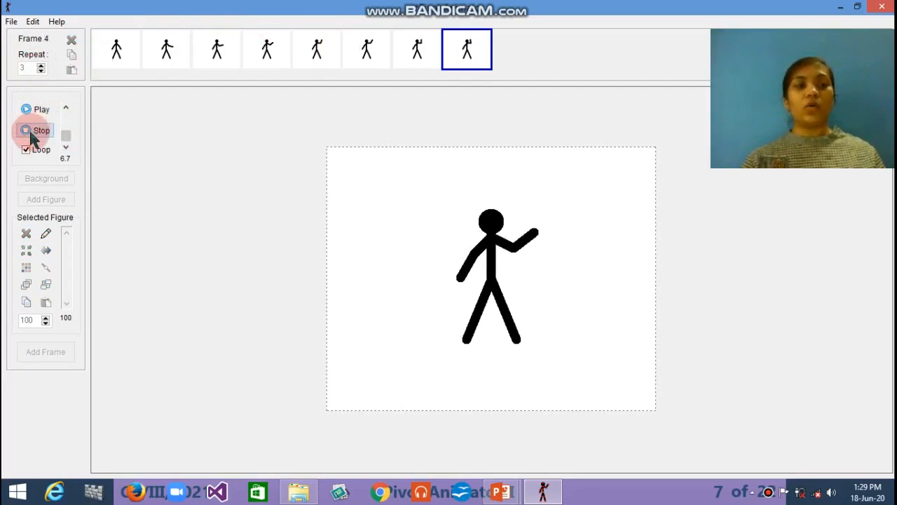
pyautogui.click(30, 134)
# Set the repeat count of frame 8 back to 1 and preview the animation
pyautogui.click(41, 71)
pyautogui.click(42, 71)
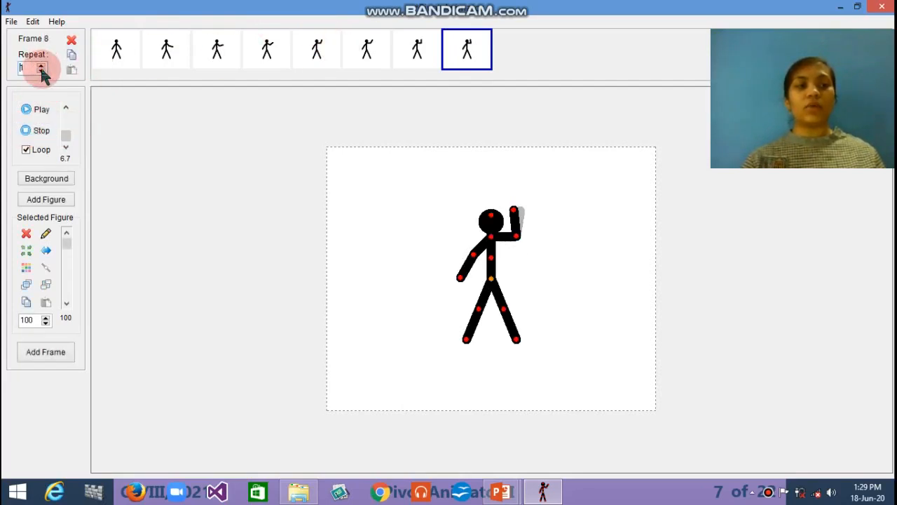
pyautogui.click(40, 109)
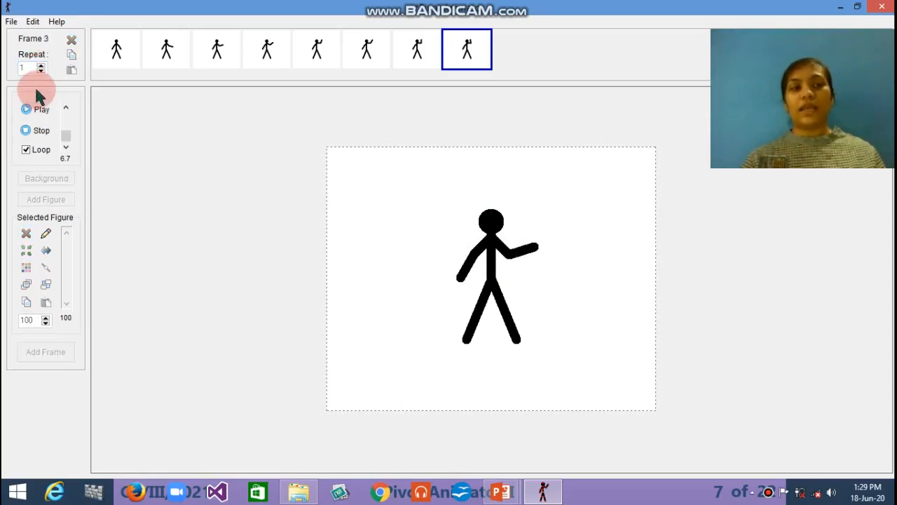
pyautogui.click(29, 133)
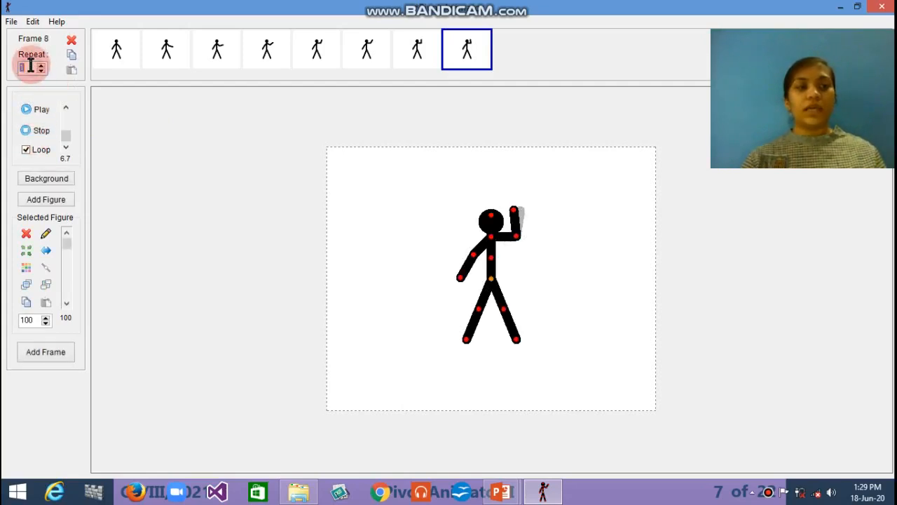
# Set the repeat count of frame 8 to 5 and play the animation briefly
pyautogui.write('5')
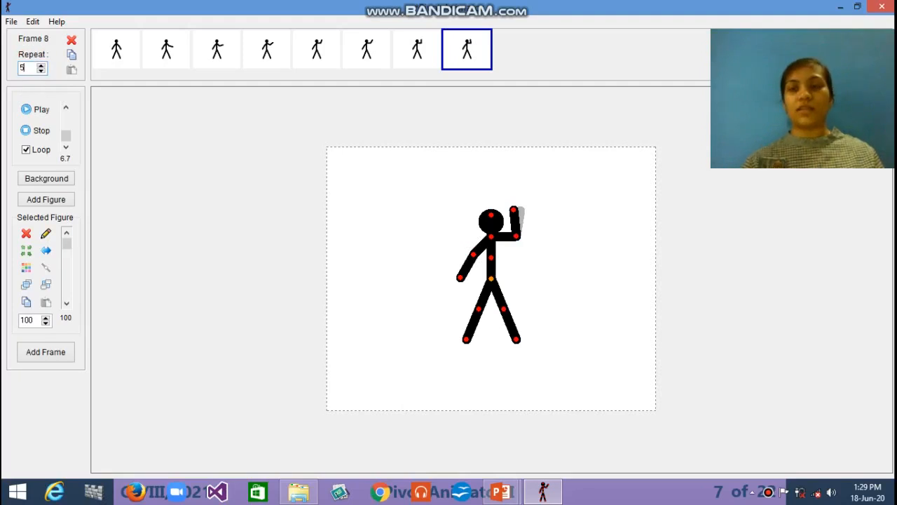
pyautogui.click(35, 117)
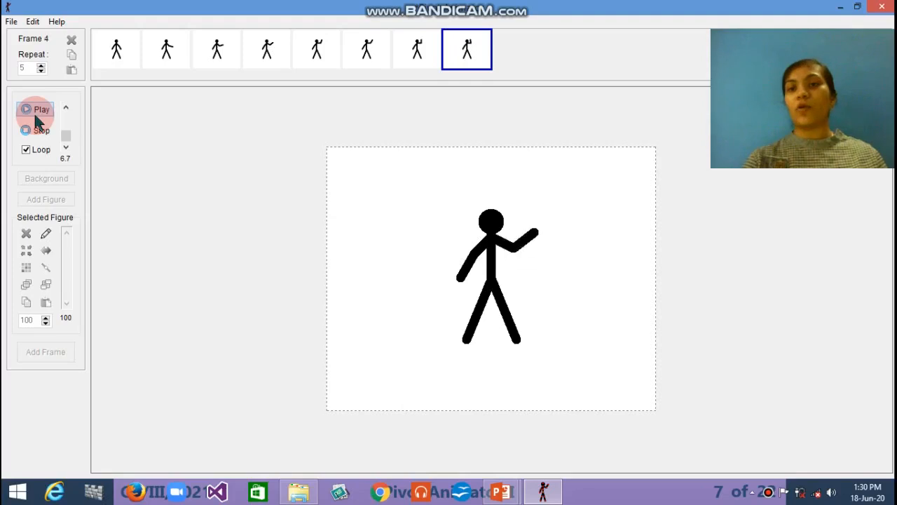
pyautogui.click(35, 132)
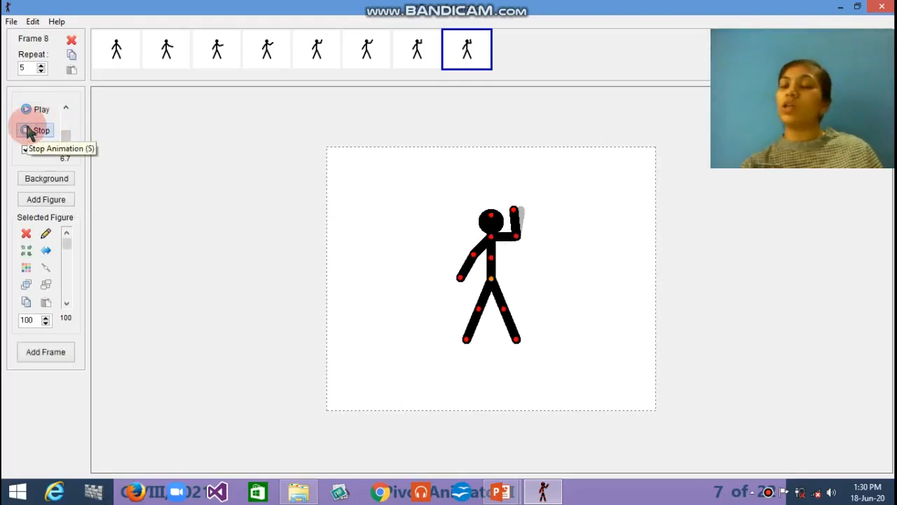
# Switch to the PowerPoint slide show, reveal the note on why frames are repeated, and advance to slide 8
pyautogui.hotkey('alt', 'Tab')
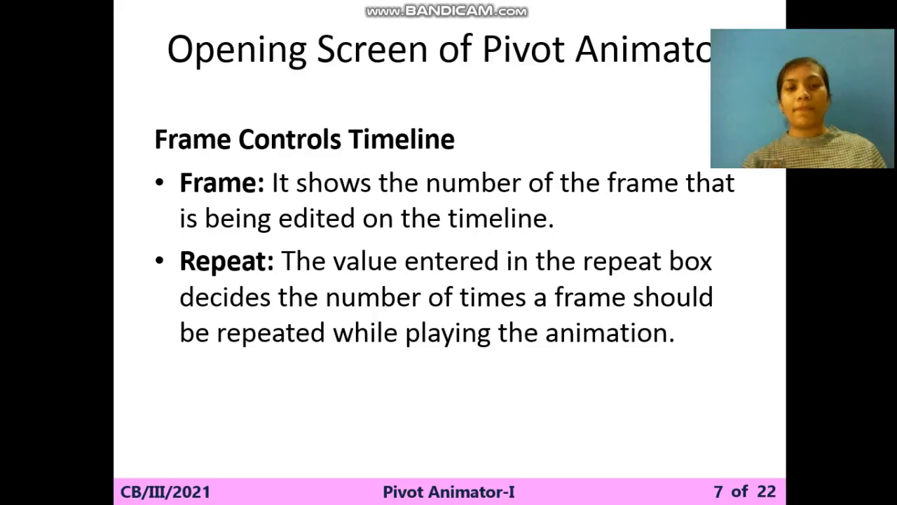
pyautogui.press('Right')
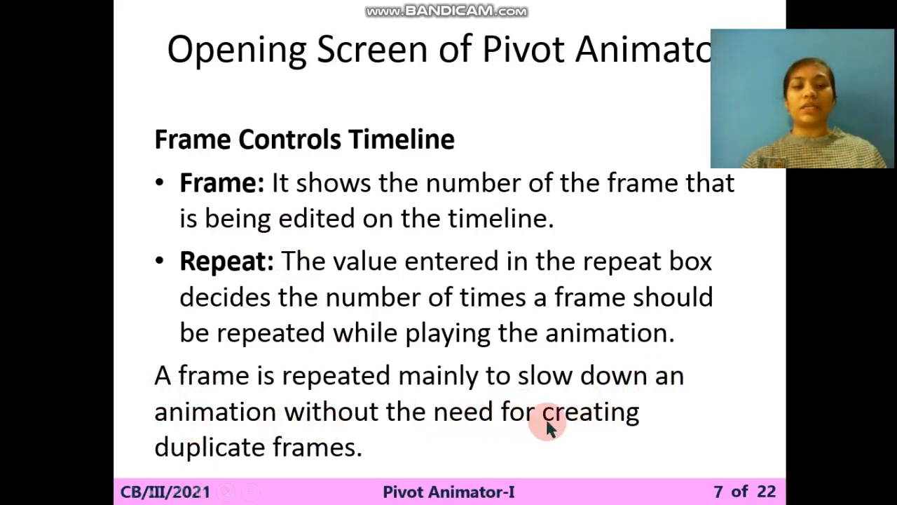
pyautogui.click(387, 454)
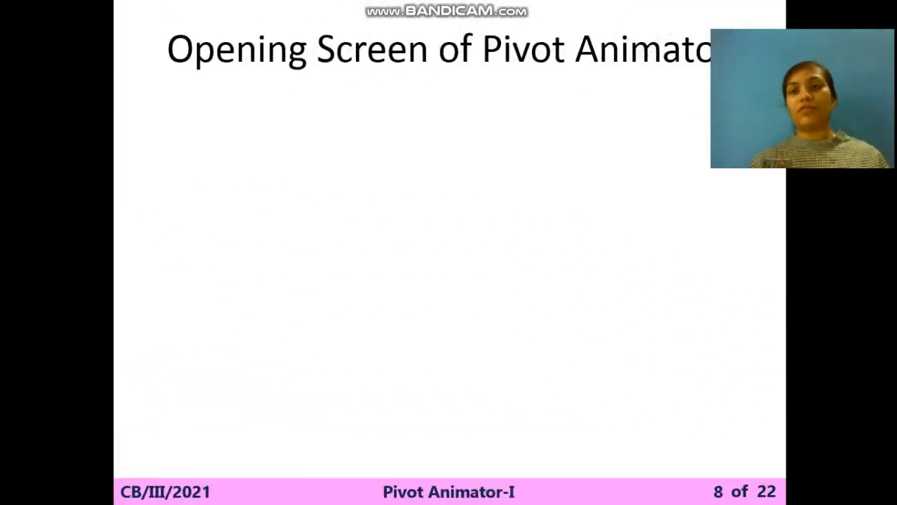
# Reveal the note on deleting selected frames on slide 8 and switch to Pivot Animator
pyautogui.press('Right')
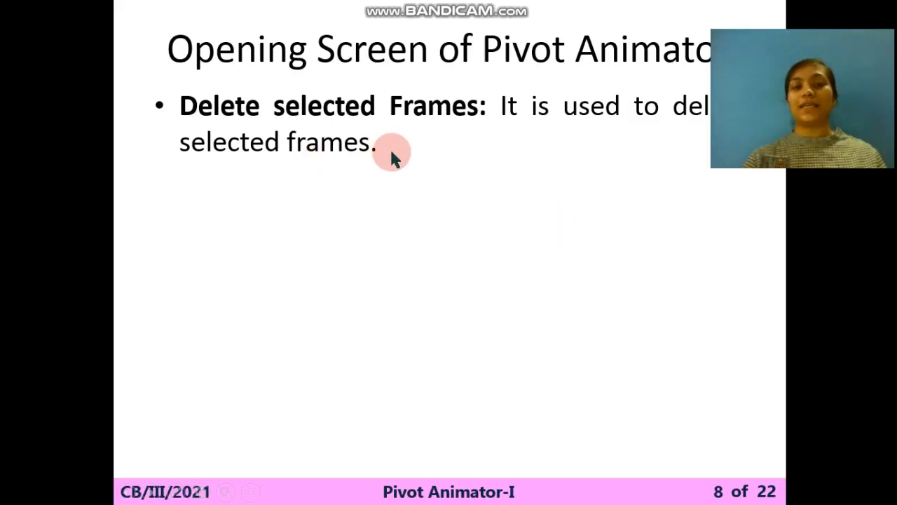
pyautogui.hotkey('alt', 'Tab')
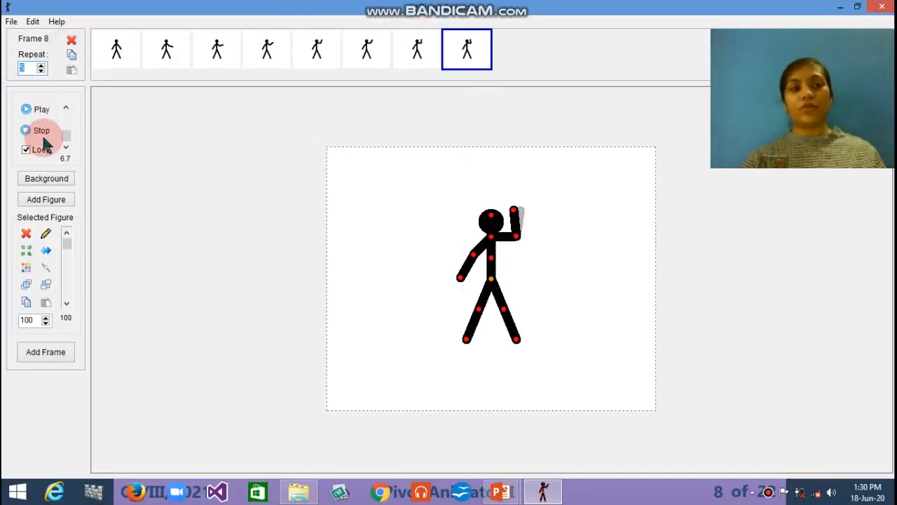
# Add a ninth frame to the timeline with the stick figure in the same raised-arm pose as frame 8
pyautogui.click(37, 357)
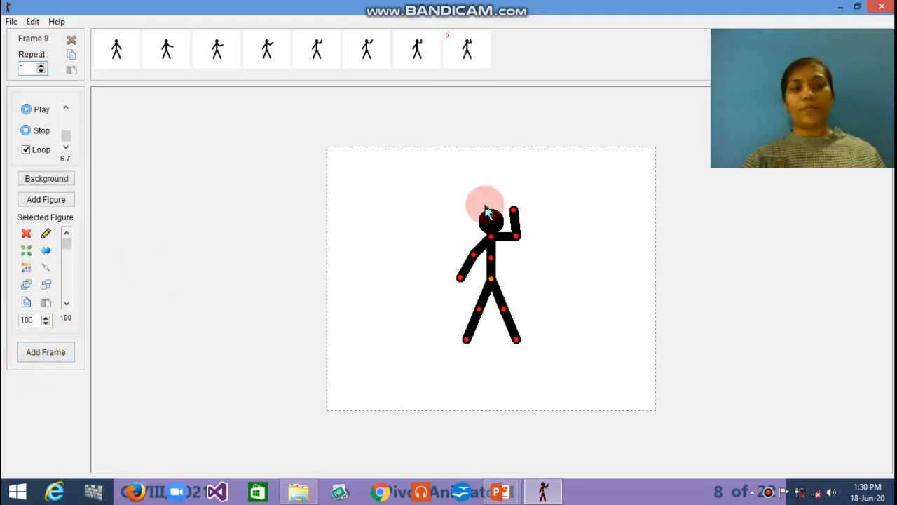
pyautogui.click(454, 121)
pyautogui.click(32, 362)
pyautogui.click(381, 216)
# Delete frame 9 from the timeline and confirm the deletion
pyautogui.click(512, 55)
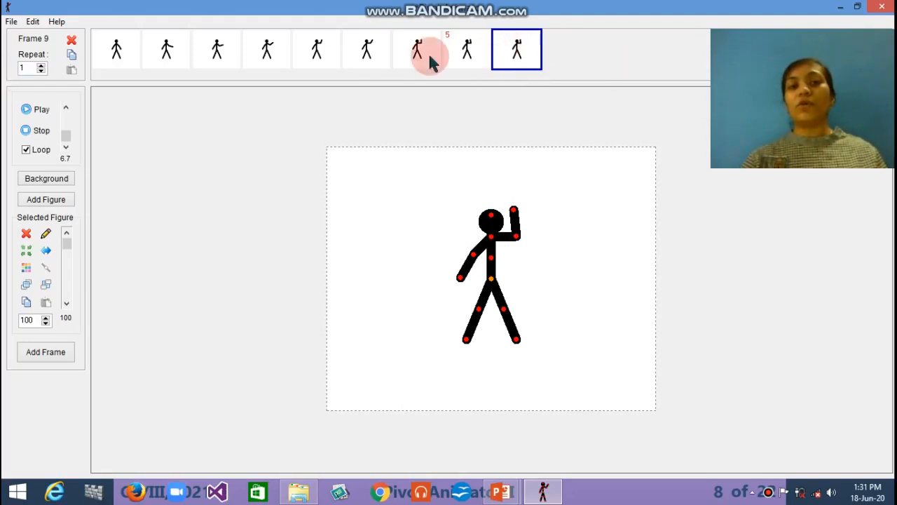
pyautogui.click(72, 42)
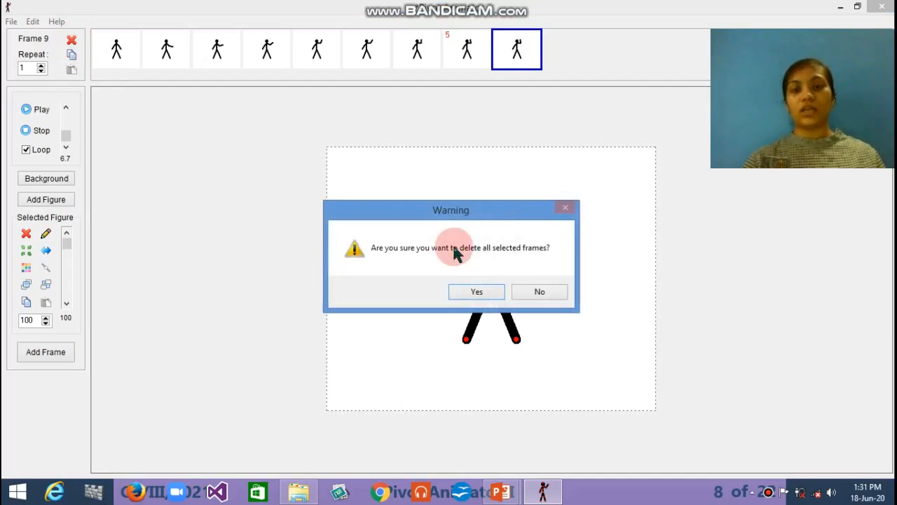
pyautogui.click(476, 293)
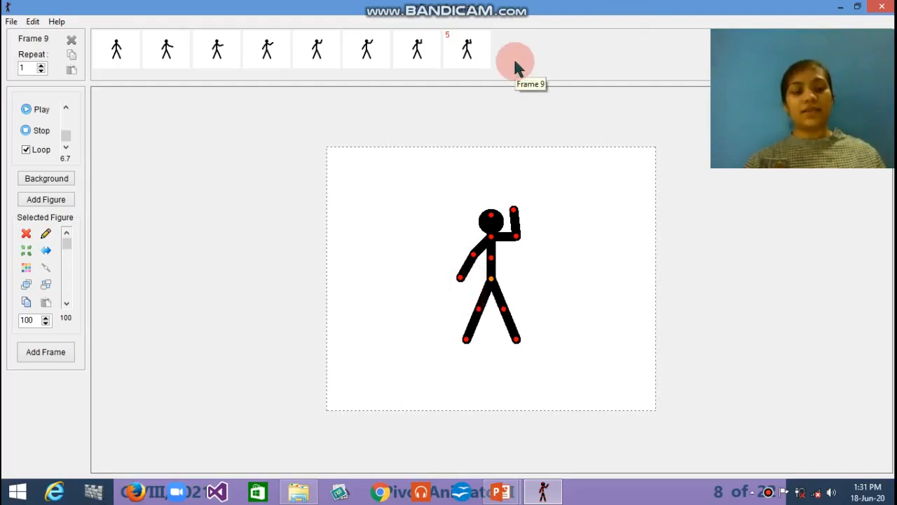
# Return to the PowerPoint slide show and reveal the notes on copying and pasting selected frames
pyautogui.hotkey('alt', 'Tab')
pyautogui.press('Right')
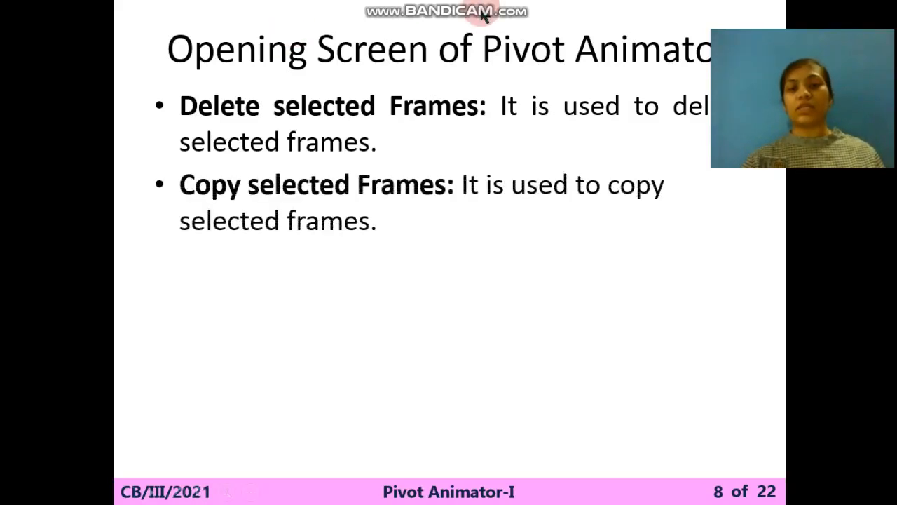
pyautogui.press('Right')
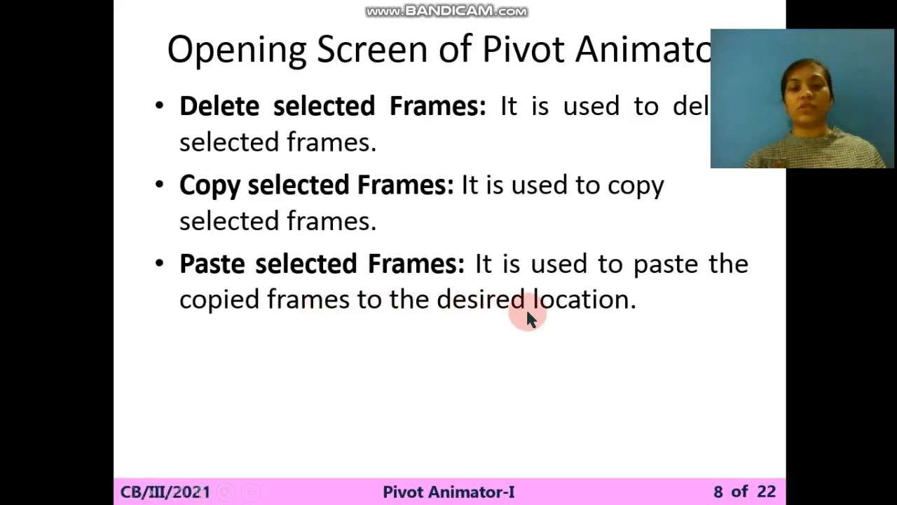
# Switch to Pivot Animator, copy frame 8 and paste the copy into the timeline
pyautogui.hotkey('alt', 'Tab')
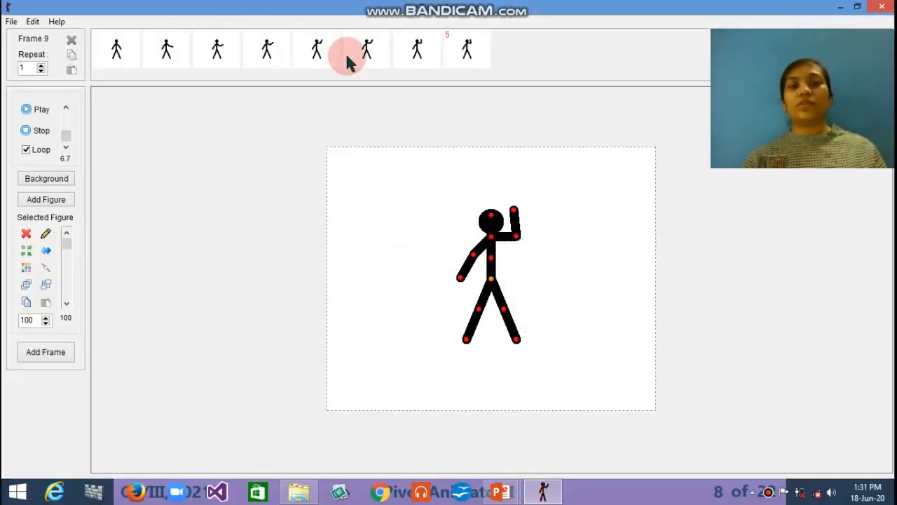
pyautogui.click(465, 54)
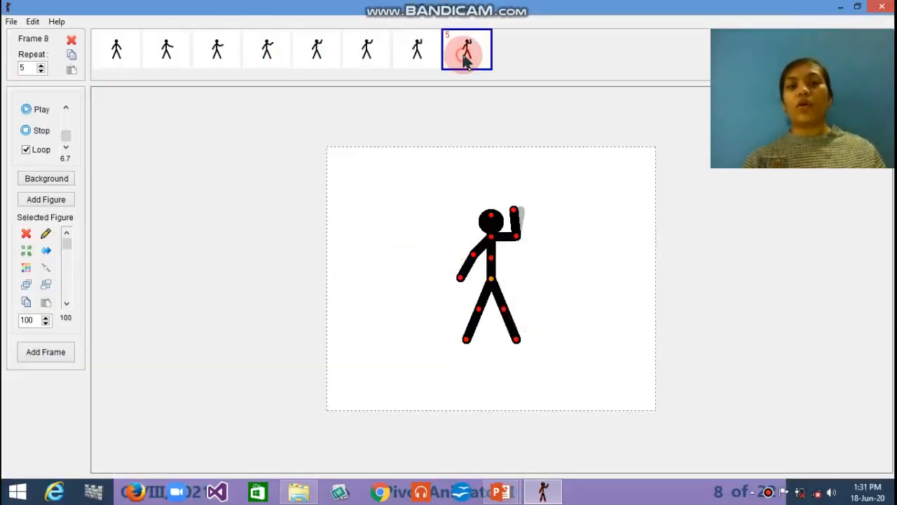
pyautogui.click(71, 55)
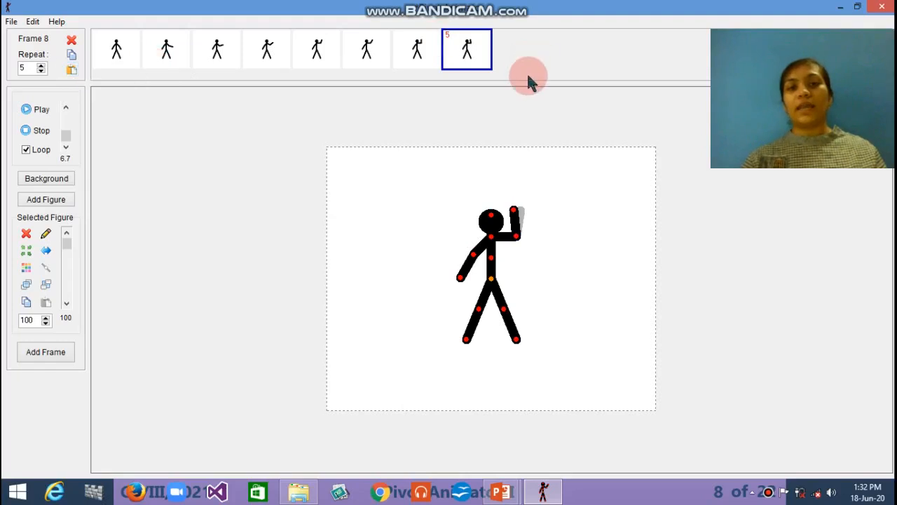
pyautogui.click(71, 70)
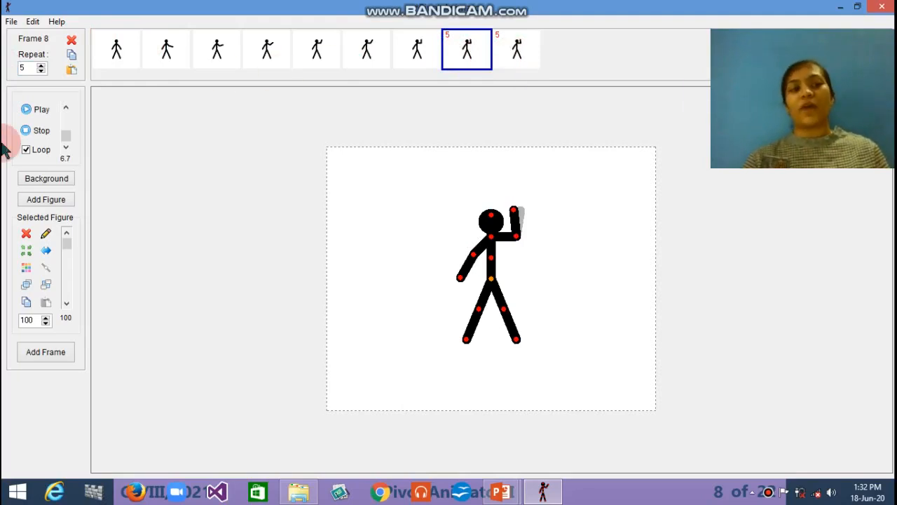
# Play the animation from frame 1 and set the playback speed to 9.9
pyautogui.click(31, 111)
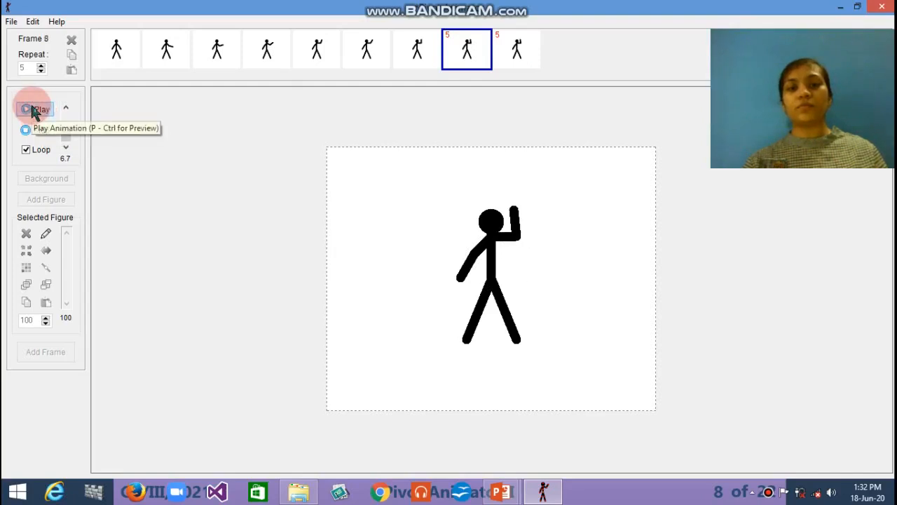
pyautogui.click(110, 56)
pyautogui.click(49, 109)
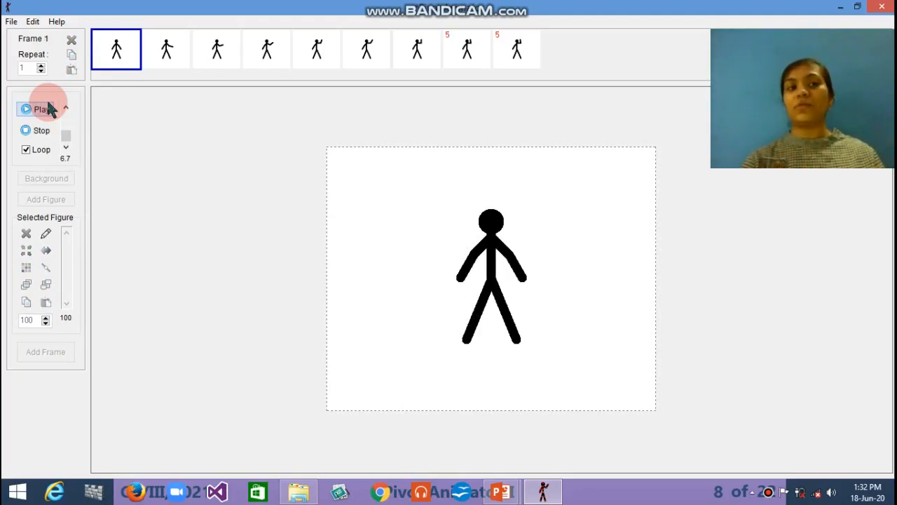
pyautogui.moveTo(65, 135); pyautogui.dragTo(169, 145)
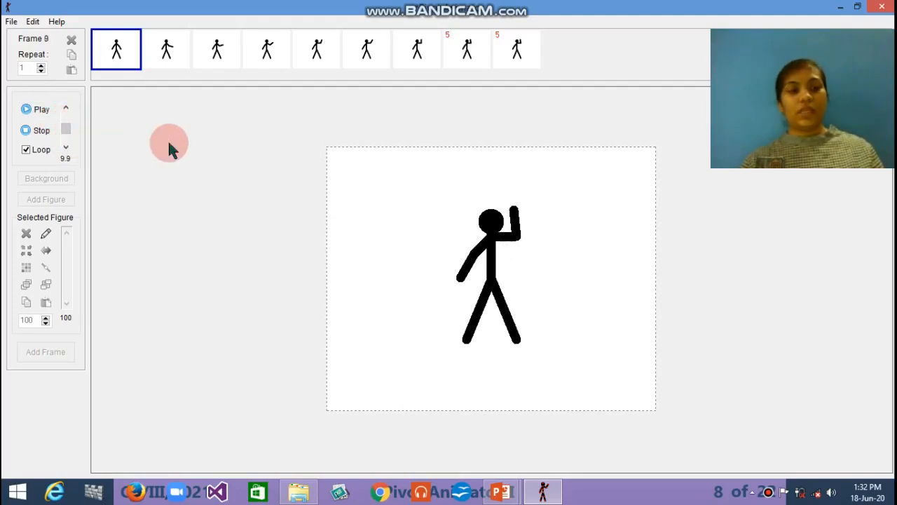
# Return to the PowerPoint slide show, advance to slide 9 and reveal the note on adding a background
pyautogui.hotkey('alt', 'Tab')
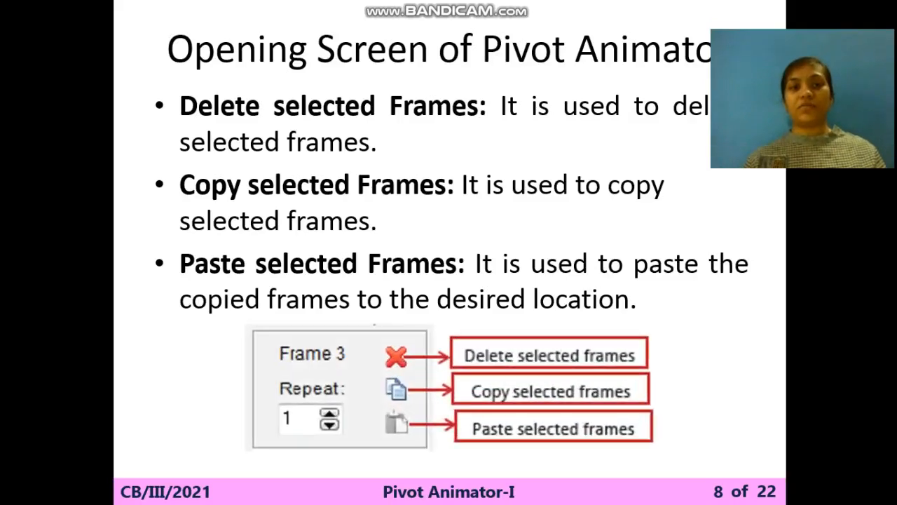
pyautogui.press('Right')
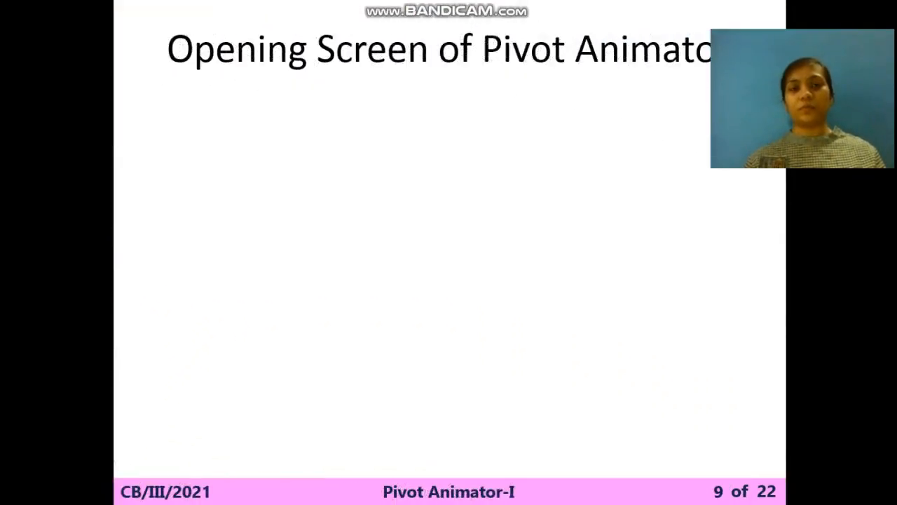
pyautogui.press('Right')
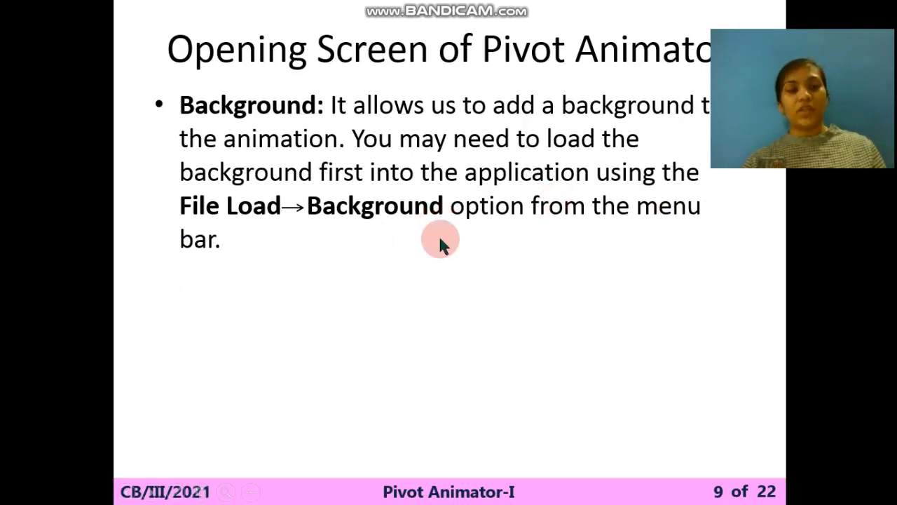
# Switch to Pivot Animator, stop playback, load wallpaper.jpg from the Desktop as frame 1's background and play the animation
pyautogui.hotkey('alt', 'Tab')
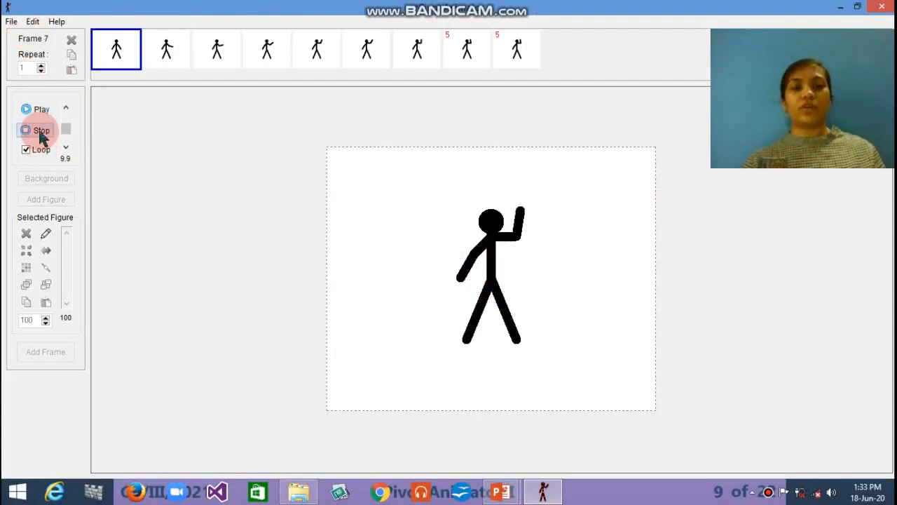
pyautogui.click(40, 131)
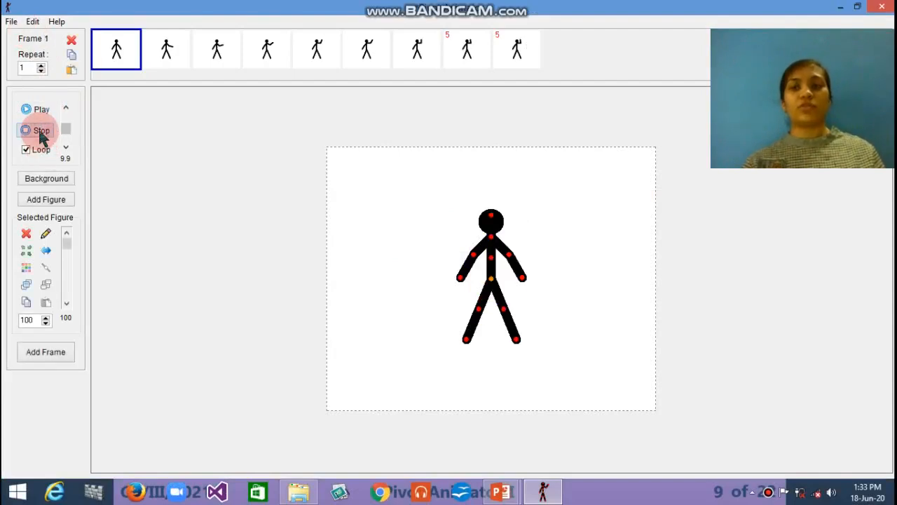
pyautogui.click(16, 25)
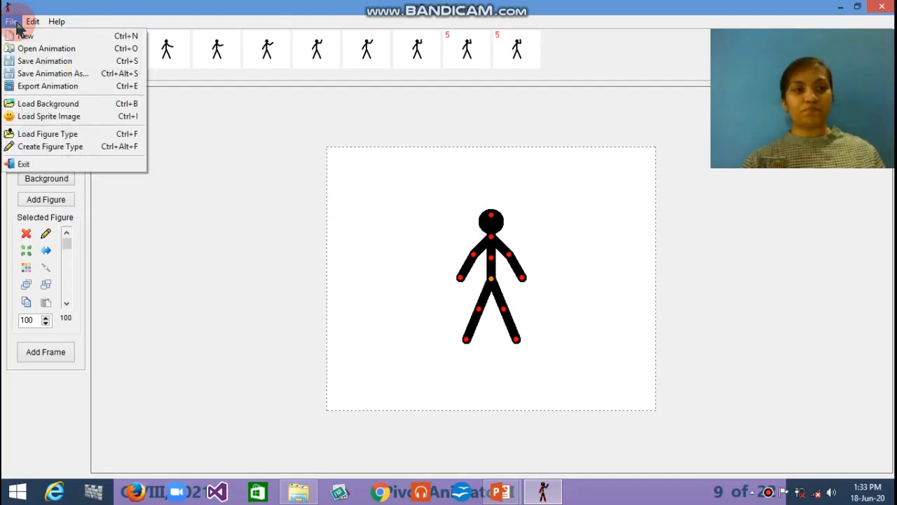
pyautogui.click(36, 105)
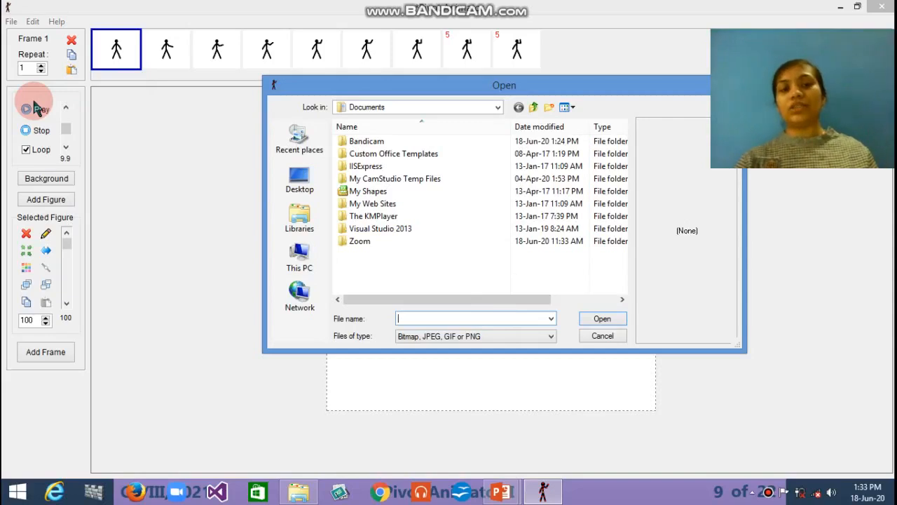
pyautogui.click(322, 182)
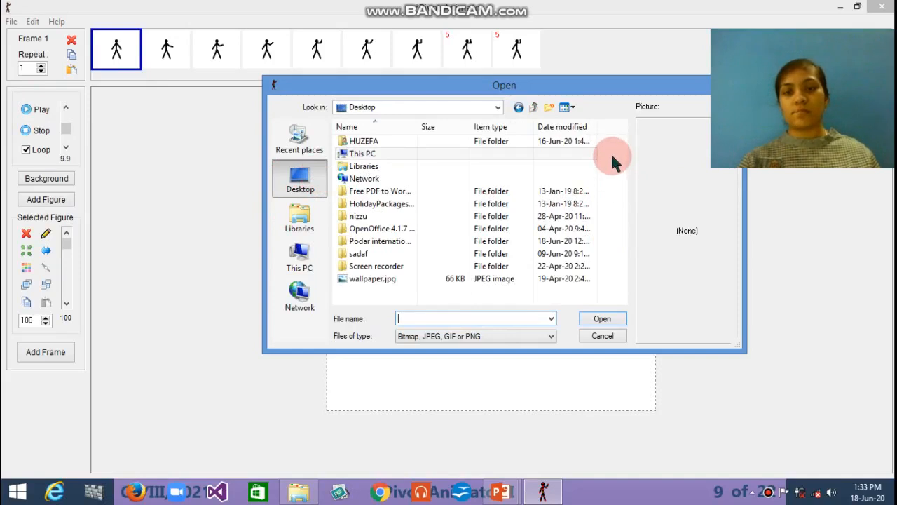
pyautogui.click(425, 281)
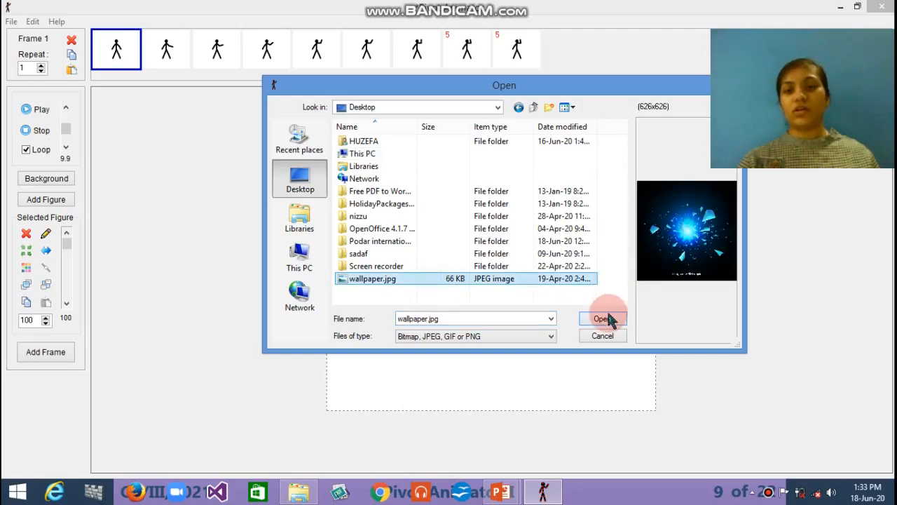
pyautogui.click(604, 319)
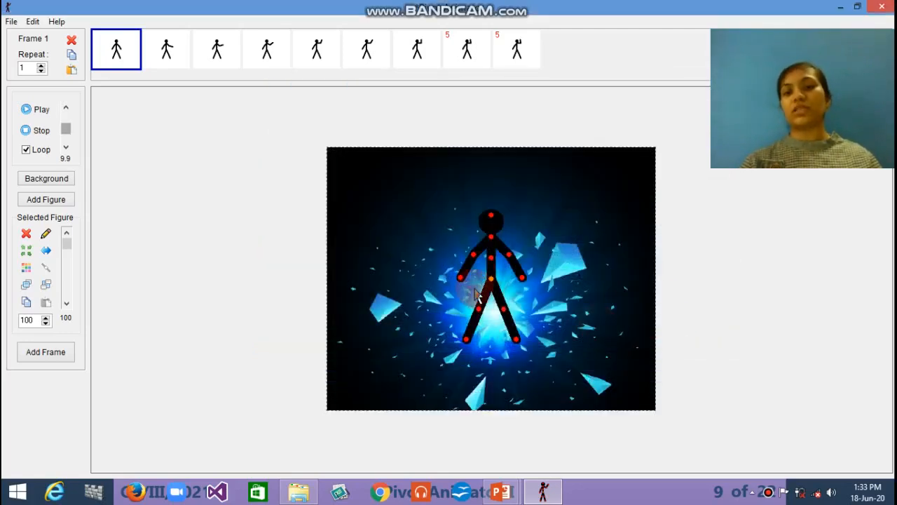
pyautogui.click(41, 110)
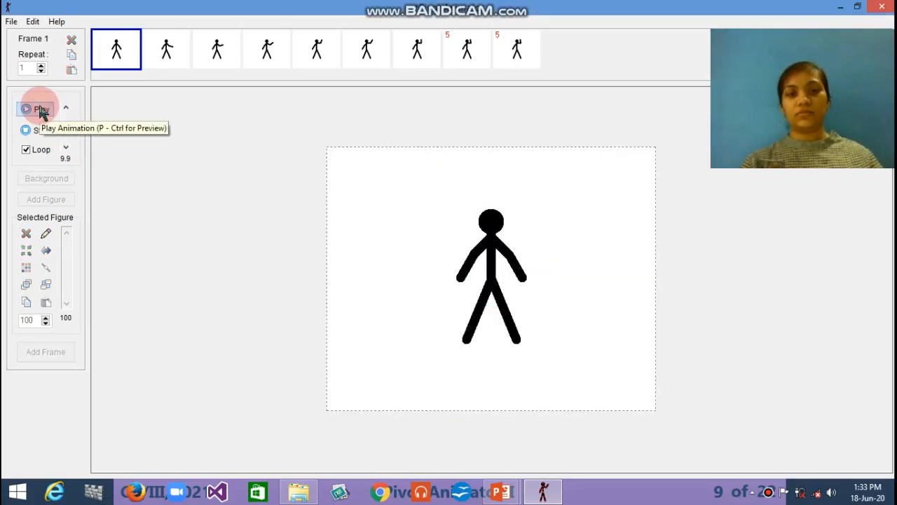
pyautogui.click(31, 60)
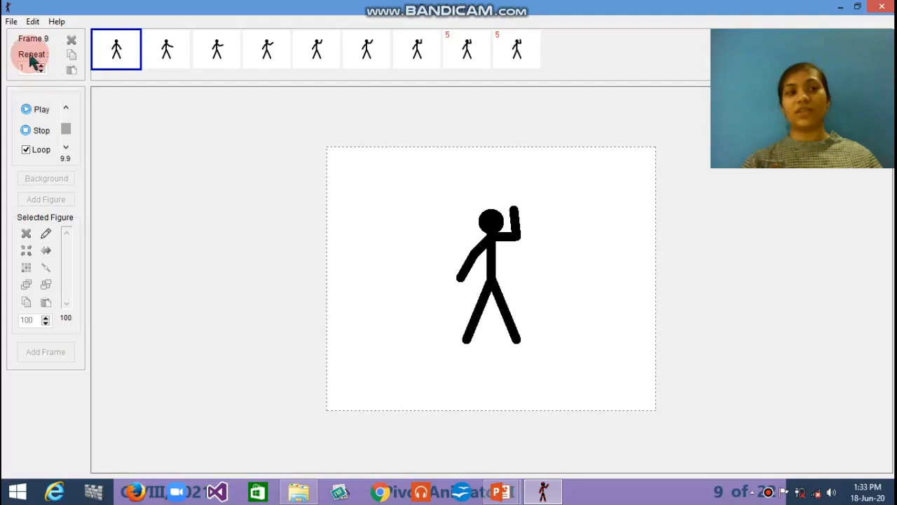
# Load wallpaper.jpg from the Desktop again as the background of frame 1, and select frame 8
pyautogui.click(12, 21)
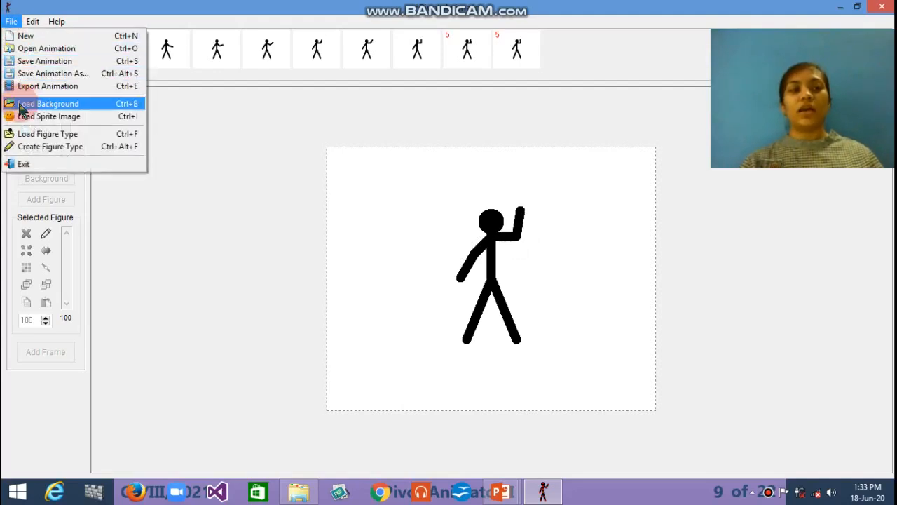
pyautogui.click(20, 103)
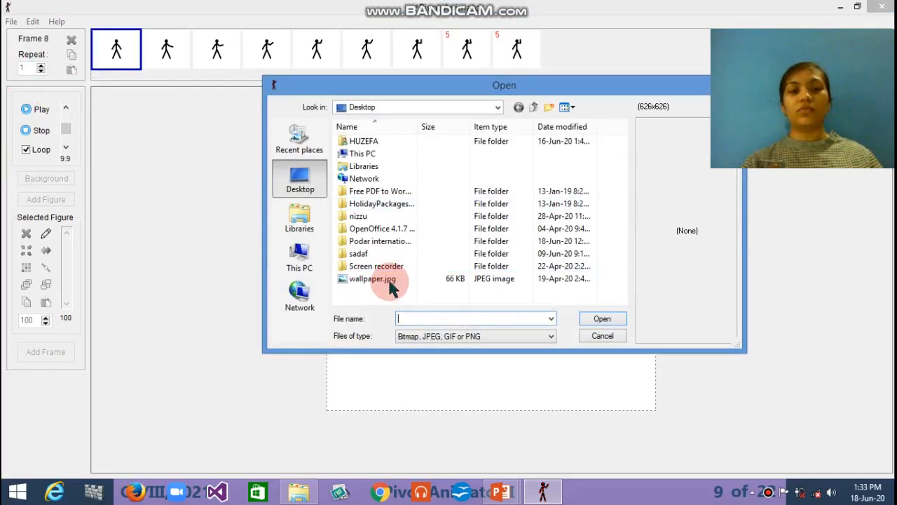
pyautogui.click(384, 280)
pyautogui.click(594, 321)
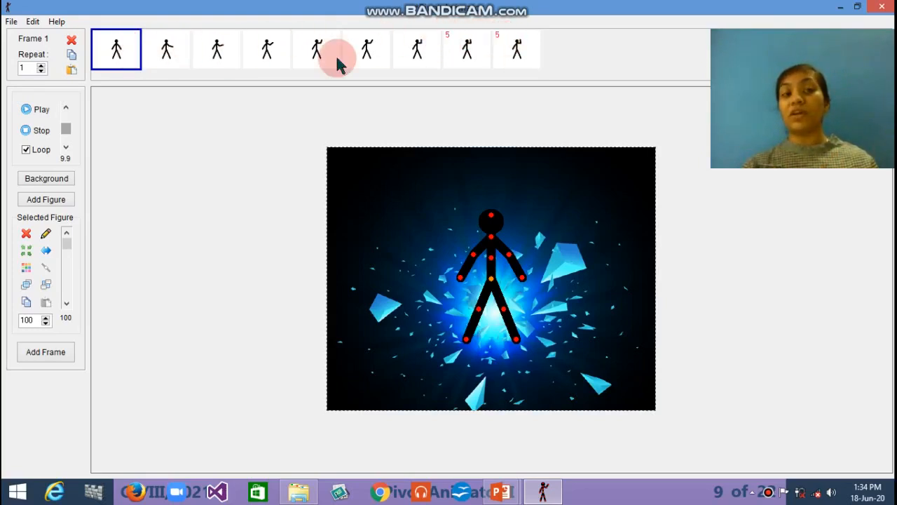
pyautogui.click(451, 60)
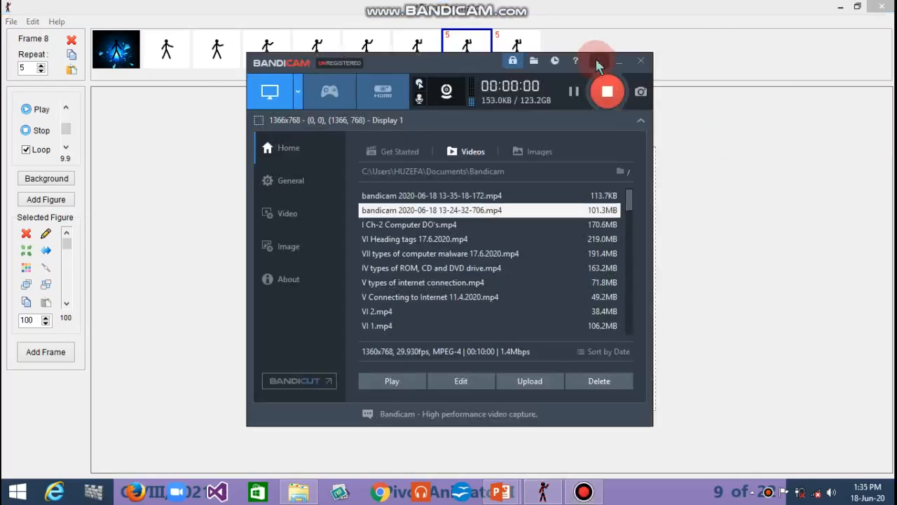
# Play the animation with frame 7 selected, return to frame 1 and set the playback speed to 6.7
pyautogui.click(596, 62)
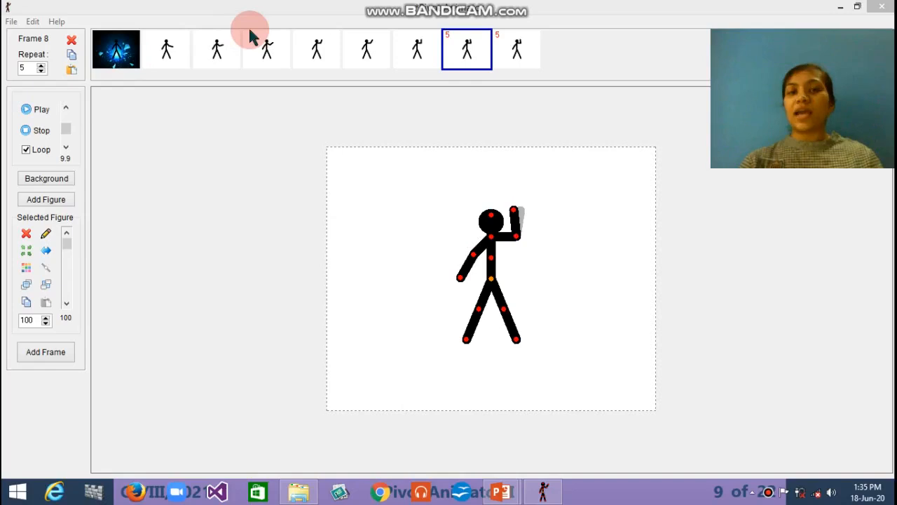
pyautogui.click(418, 49)
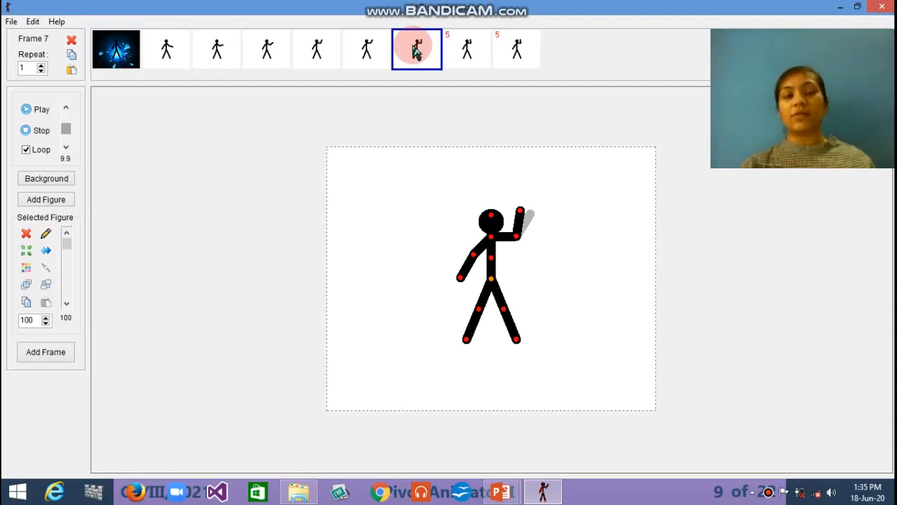
pyautogui.click(34, 110)
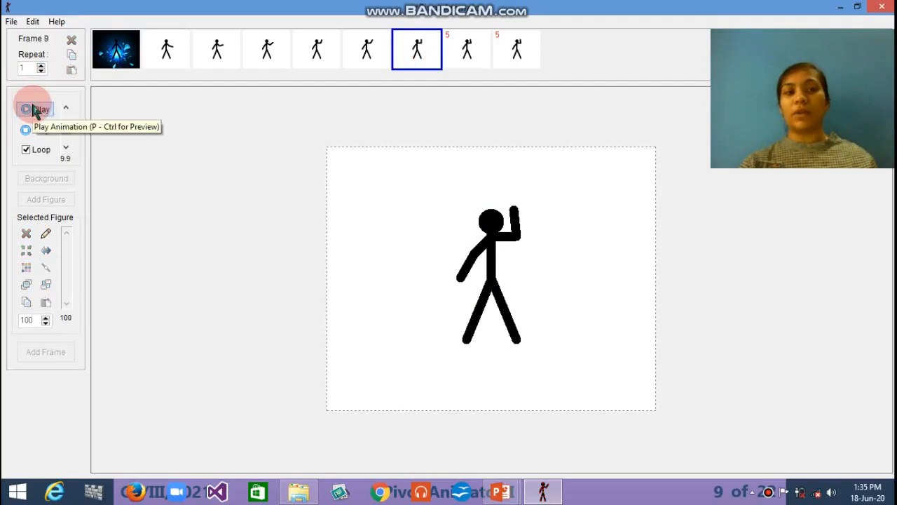
pyautogui.click(116, 50)
pyautogui.moveTo(66, 130); pyautogui.dragTo(73, 167)
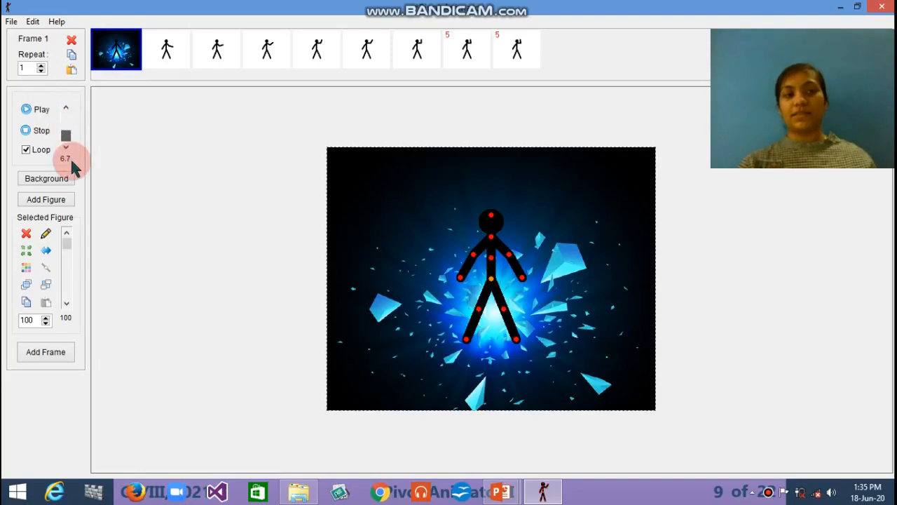
# Play the animation at the current speed and compare the backgrounds of frames 1 and 2
pyautogui.click(39, 116)
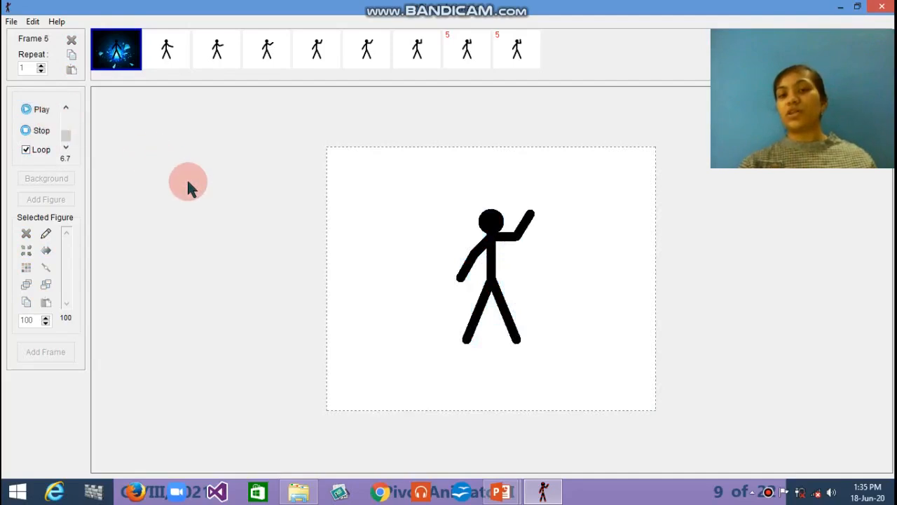
pyautogui.click(167, 61)
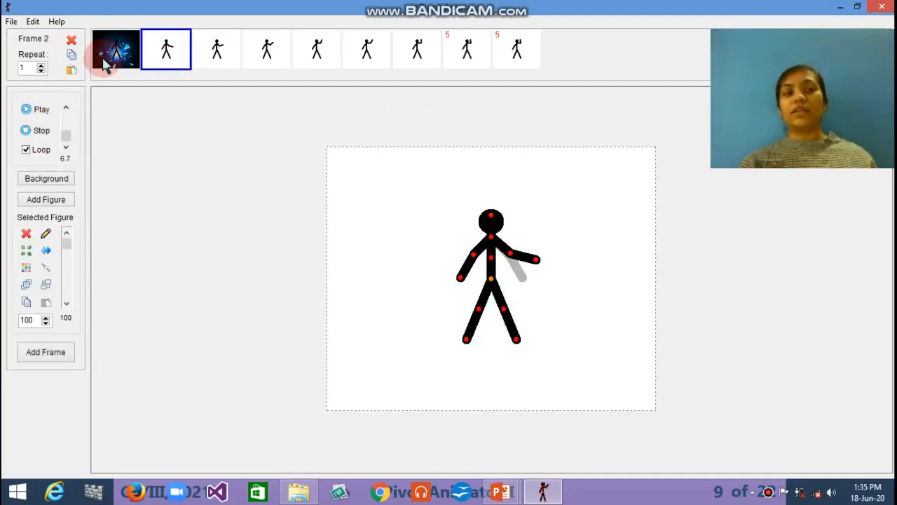
pyautogui.click(103, 58)
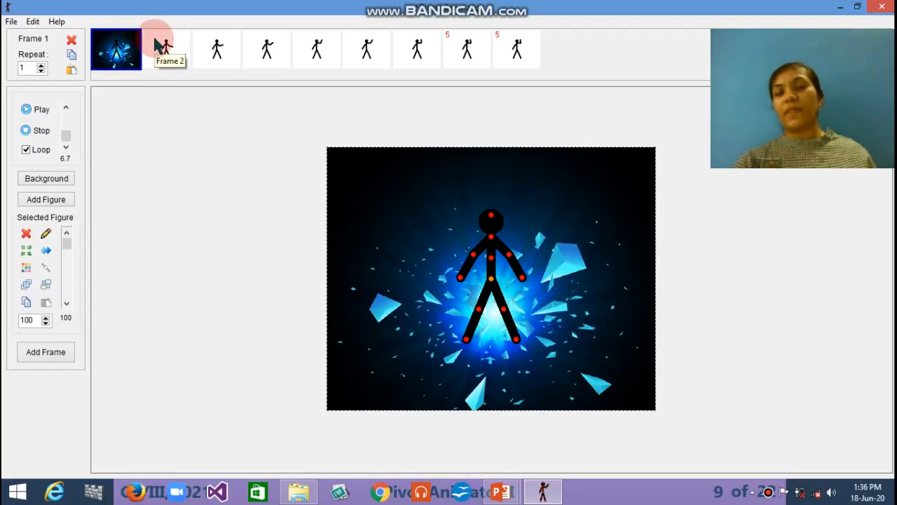
pyautogui.click(160, 63)
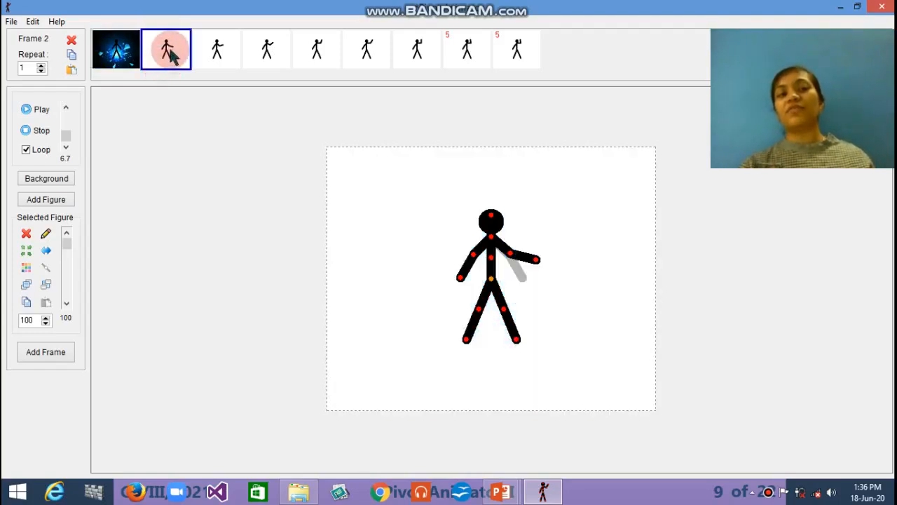
# Check the backgrounds of frames 3, 6, 7 and 8 in the timeline
pyautogui.click(237, 60)
pyautogui.click(365, 55)
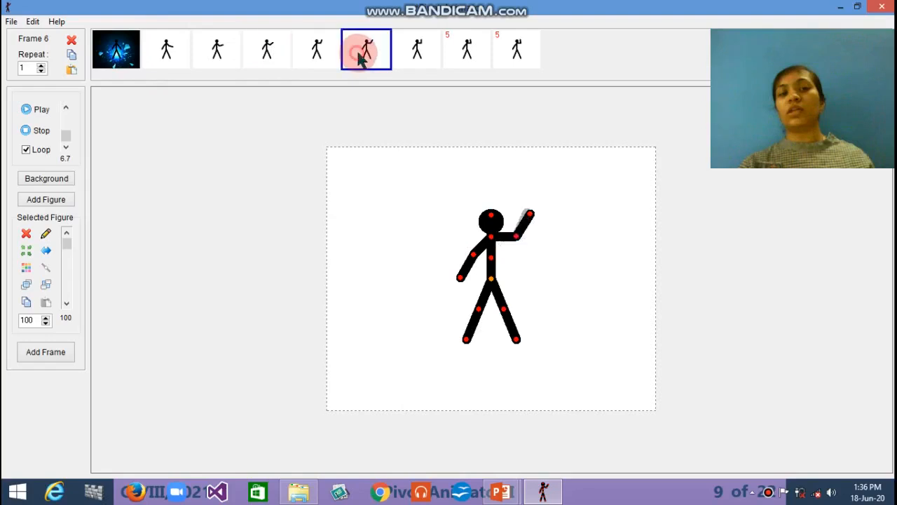
pyautogui.click(426, 60)
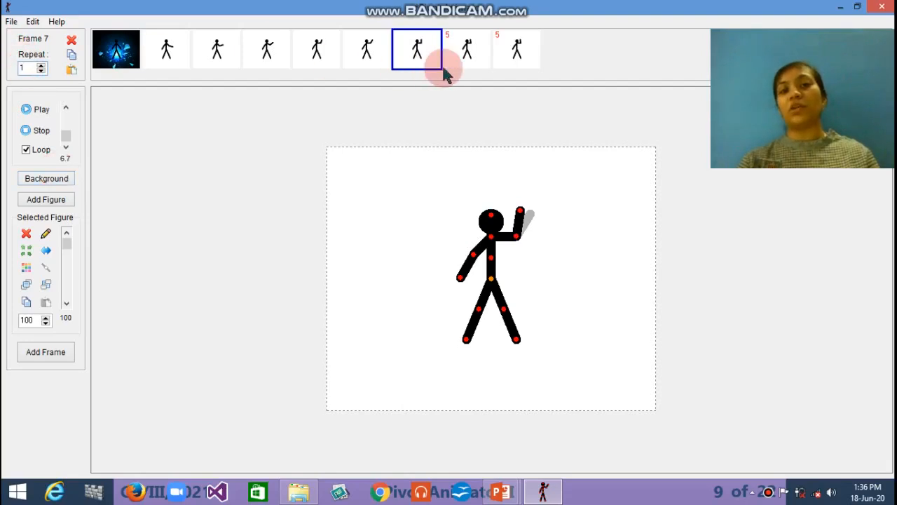
pyautogui.click(464, 47)
pyautogui.click(169, 49)
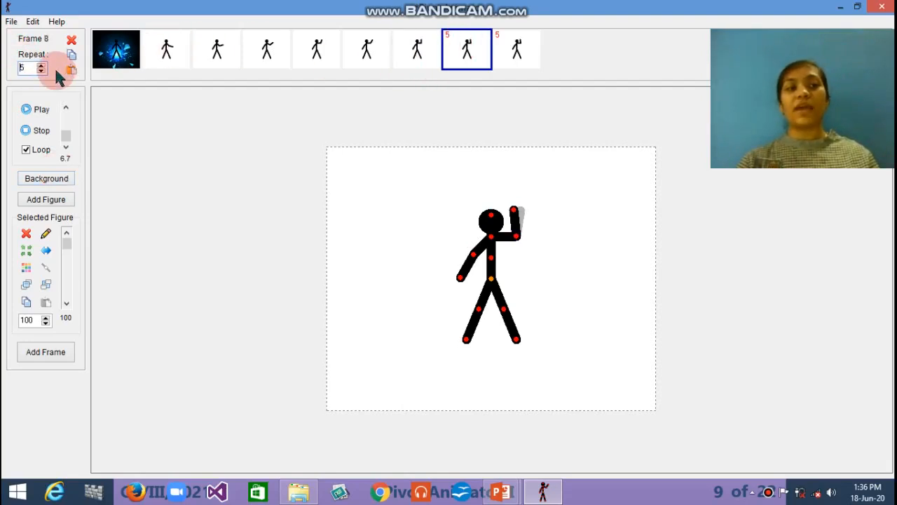